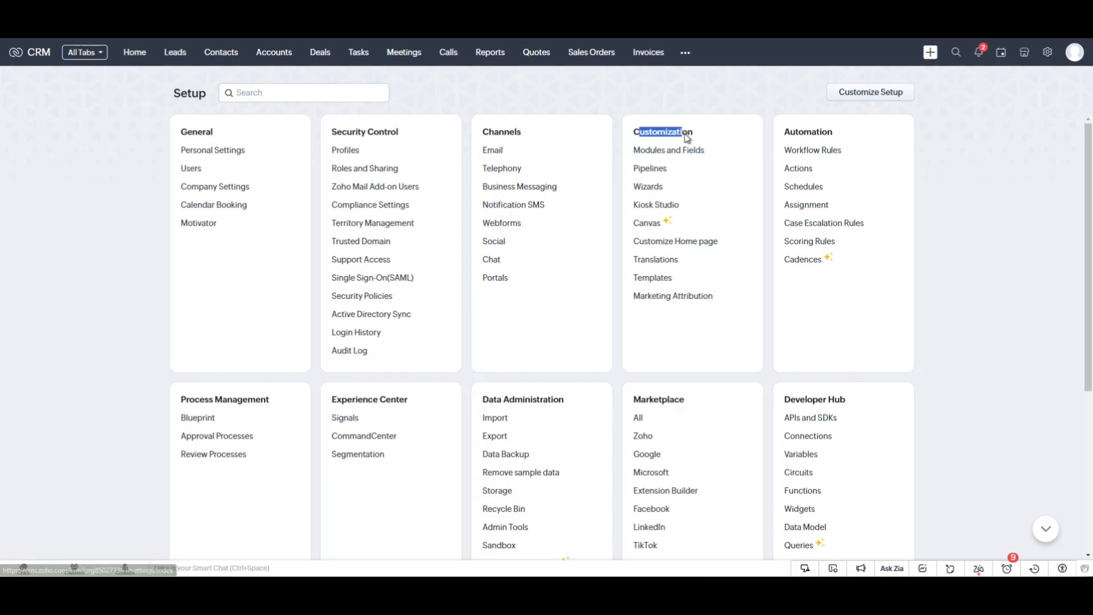
- In the Leads module's Lead Conversion Mapping, map the Category field to Account Type for accounts and save the mapping
{"action": "left_click", "coordinate": [653, 157]}
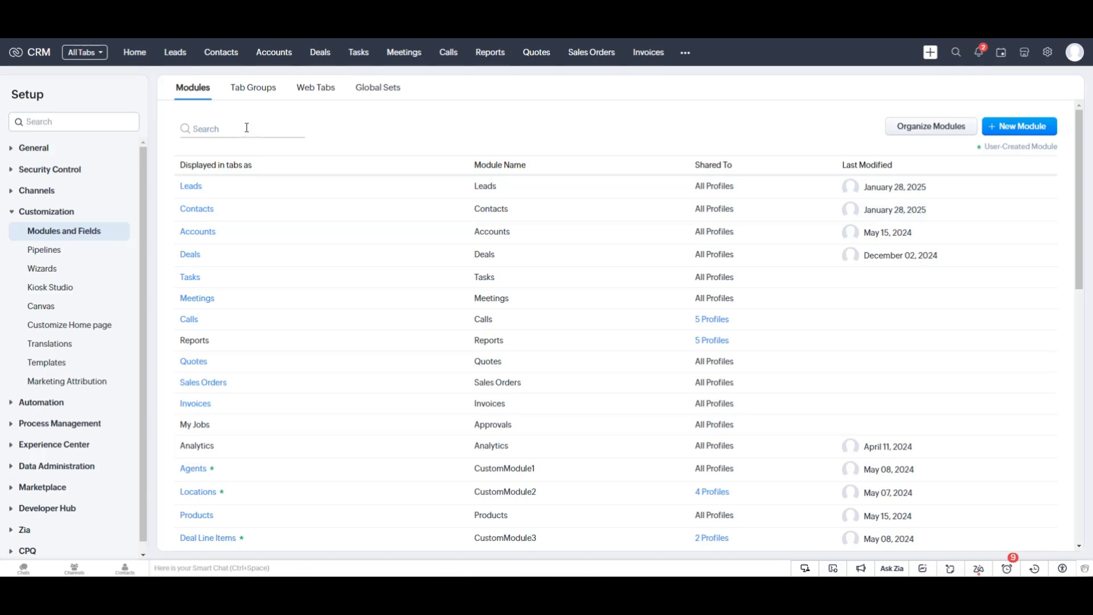
{"action": "left_click", "coordinate": [216, 186]}
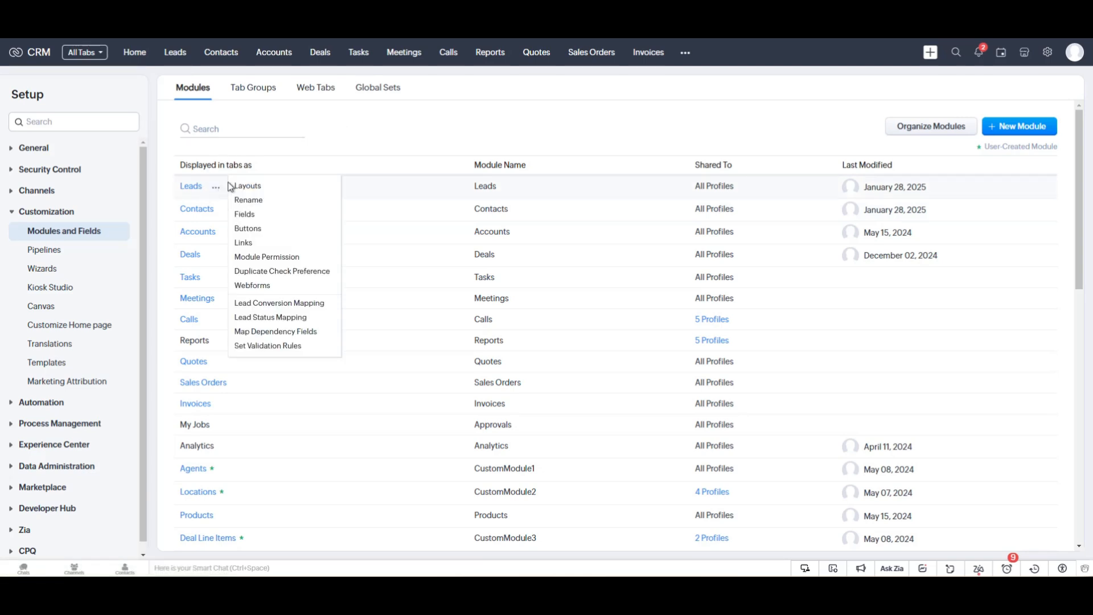
{"action": "left_click", "coordinate": [286, 310]}
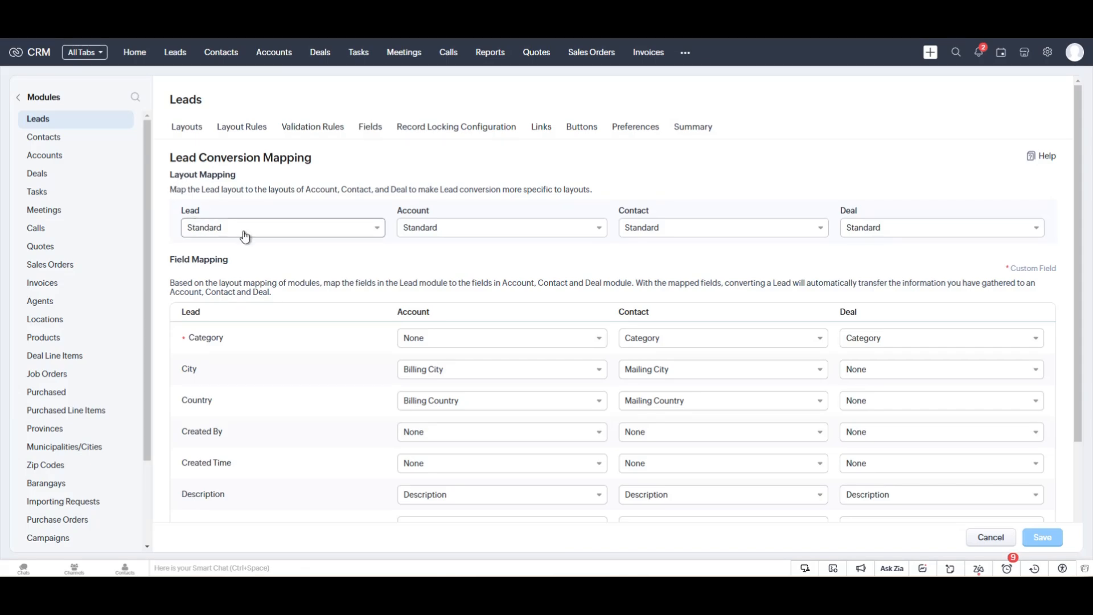
{"action": "left_click", "coordinate": [501, 337]}
{"action": "left_click", "coordinate": [510, 375]}
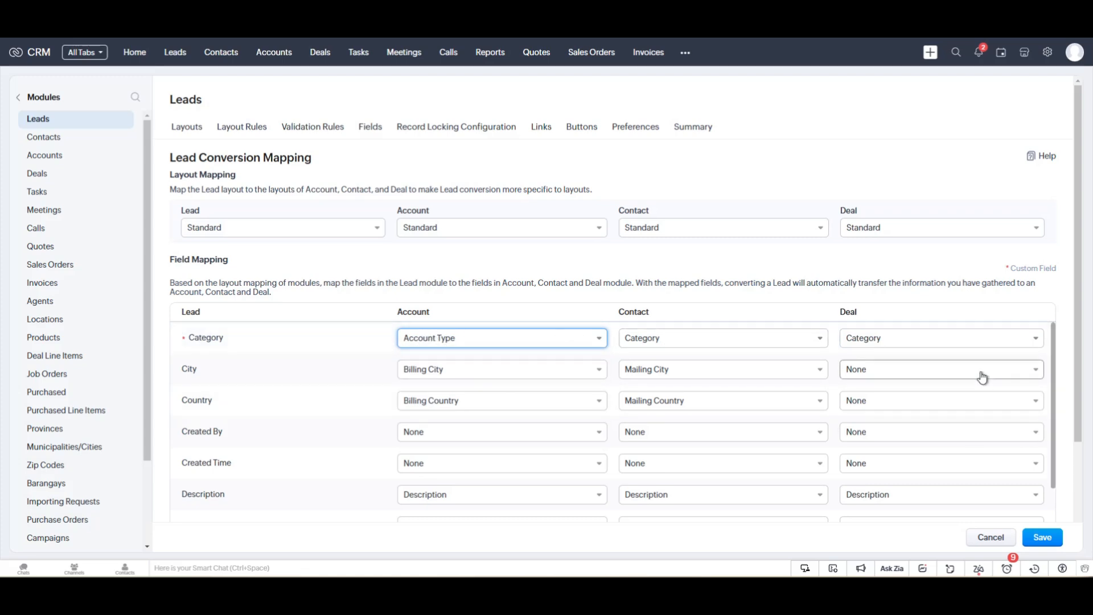
{"action": "left_click", "coordinate": [1038, 541]}
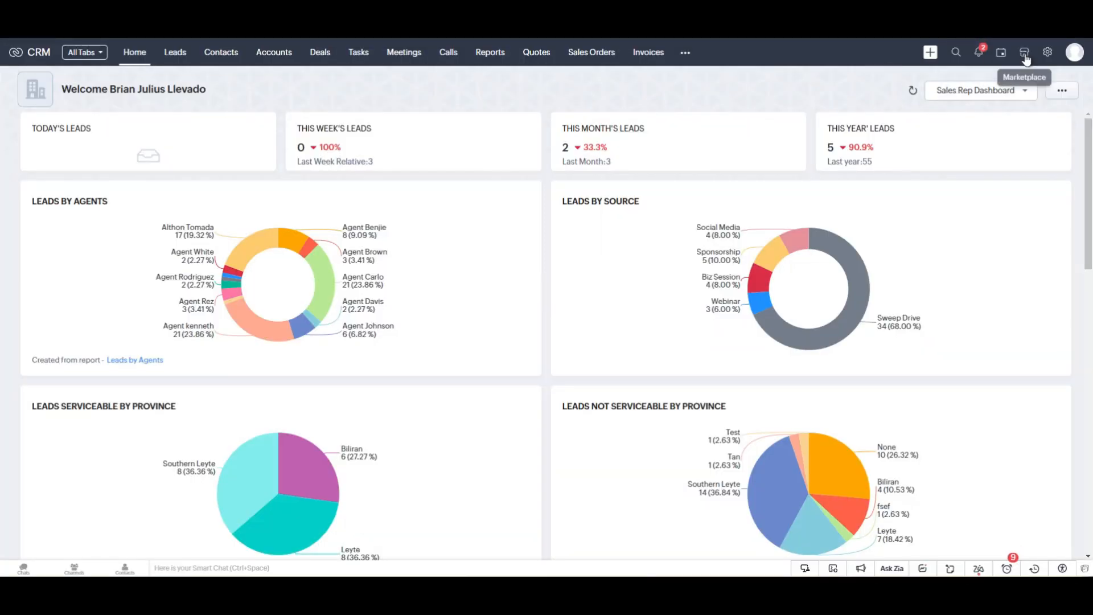
- Open the Stage-Probability Mapping of the Deals module from the Modules and Fields setup
{"action": "left_click", "coordinate": [1048, 52]}
{"action": "left_click_drag", "start_coordinate": [633, 132], "coordinate": [715, 139]}
{"action": "left_click", "coordinate": [650, 152]}
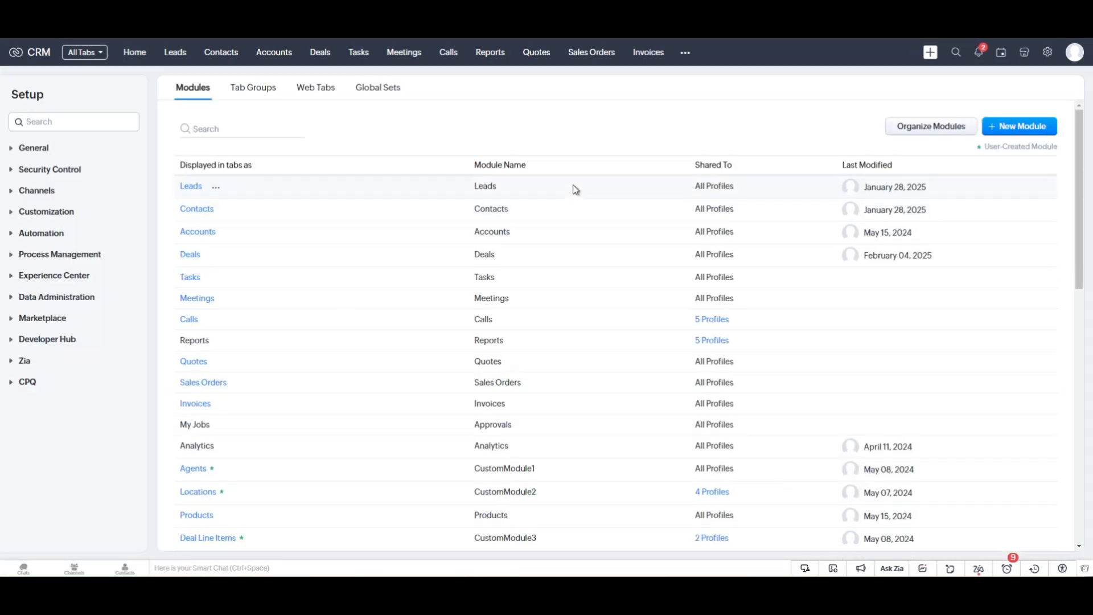
{"action": "left_click", "coordinate": [214, 256]}
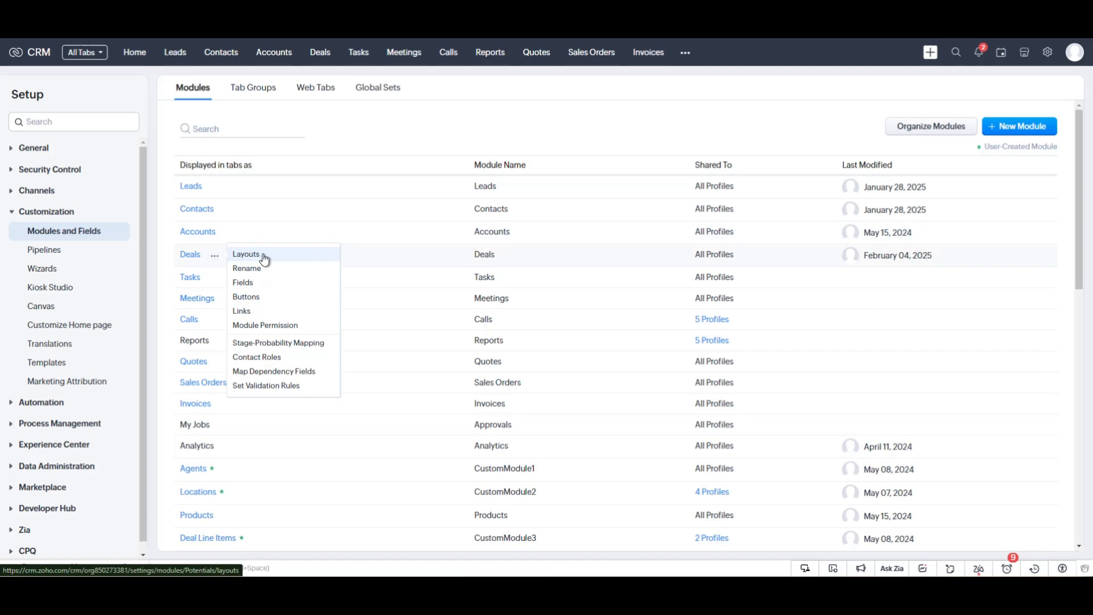
{"action": "left_click", "coordinate": [277, 344]}
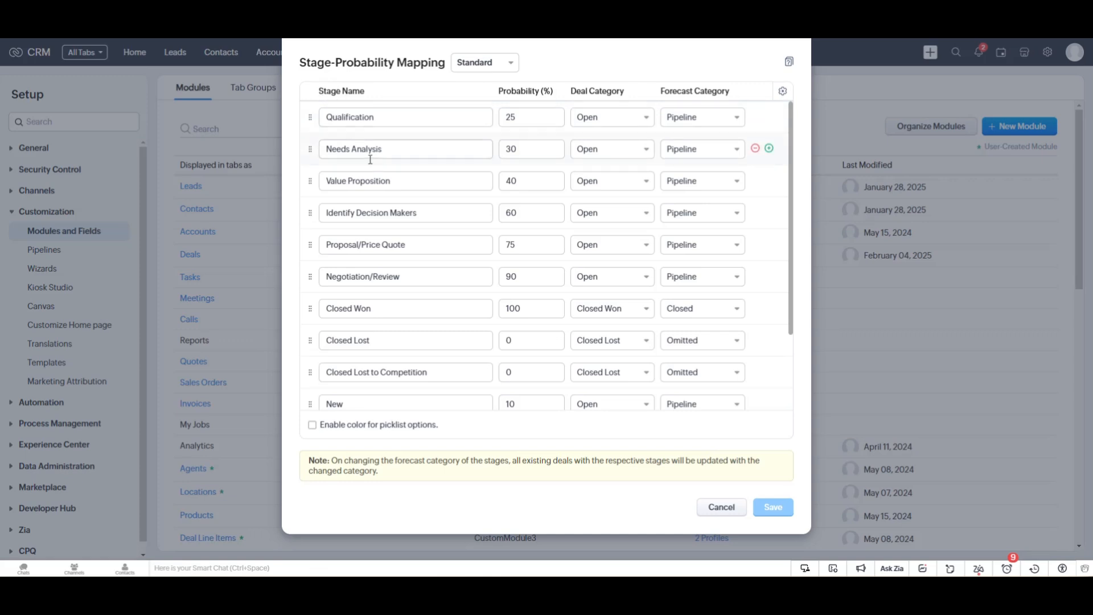
- Remove the Post-Qualification stage from the Standard stage-probability mapping and its associated pipeline
{"action": "double_click", "coordinate": [403, 118]}
{"action": "left_click", "coordinate": [407, 117]}
{"action": "left_click", "coordinate": [415, 147]}
{"action": "scroll", "coordinate": [483, 179], "scroll_direction": "down", "scroll_amount": 3}
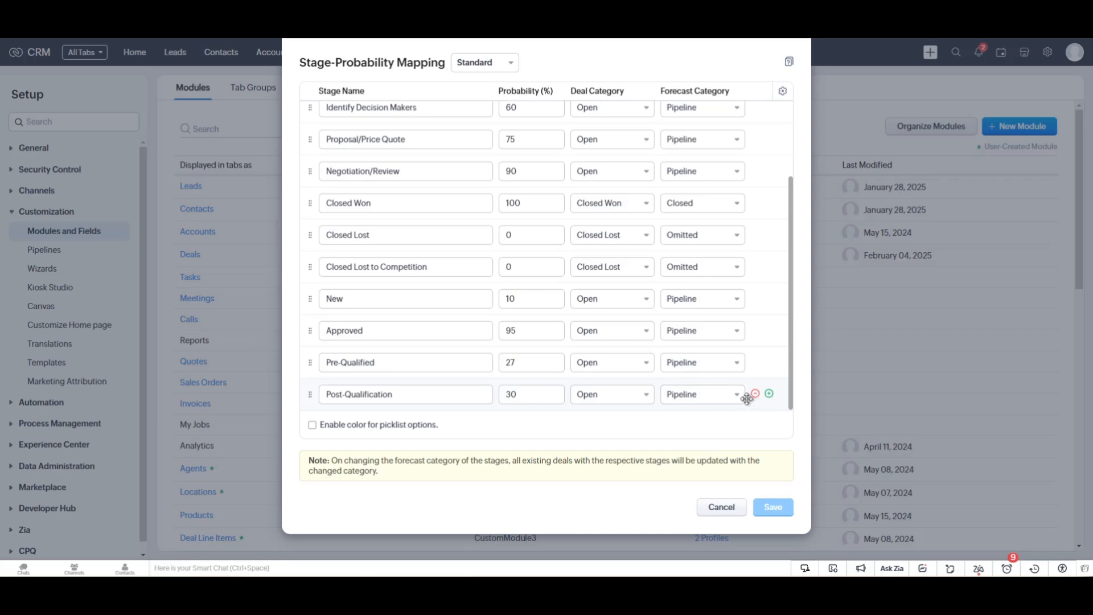
{"action": "left_click", "coordinate": [755, 395]}
{"action": "left_click", "coordinate": [755, 394]}
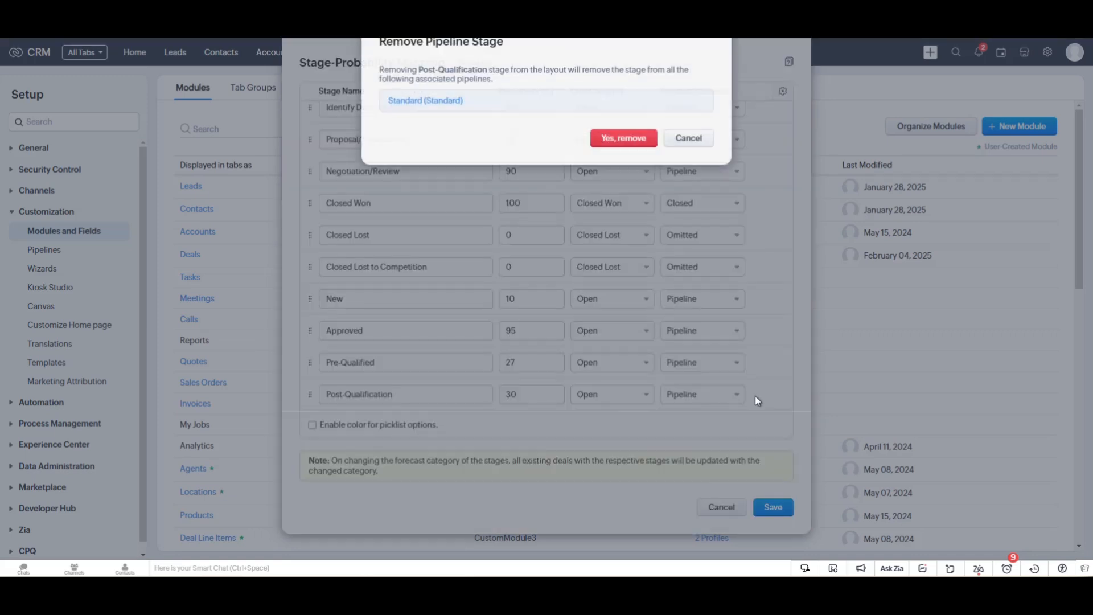
{"action": "left_click", "coordinate": [620, 158]}
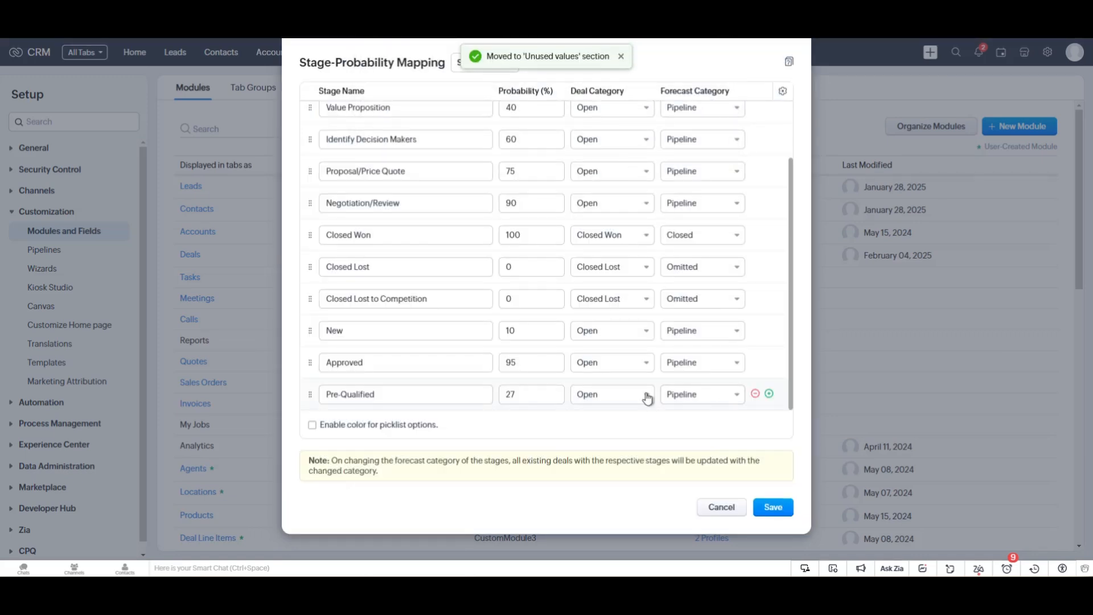
- Add a stage named Post Qualification after Pre-Qualified with probability 29, deal category Open and forecast category Pipeline, and save the mapping
{"action": "left_click", "coordinate": [769, 394]}
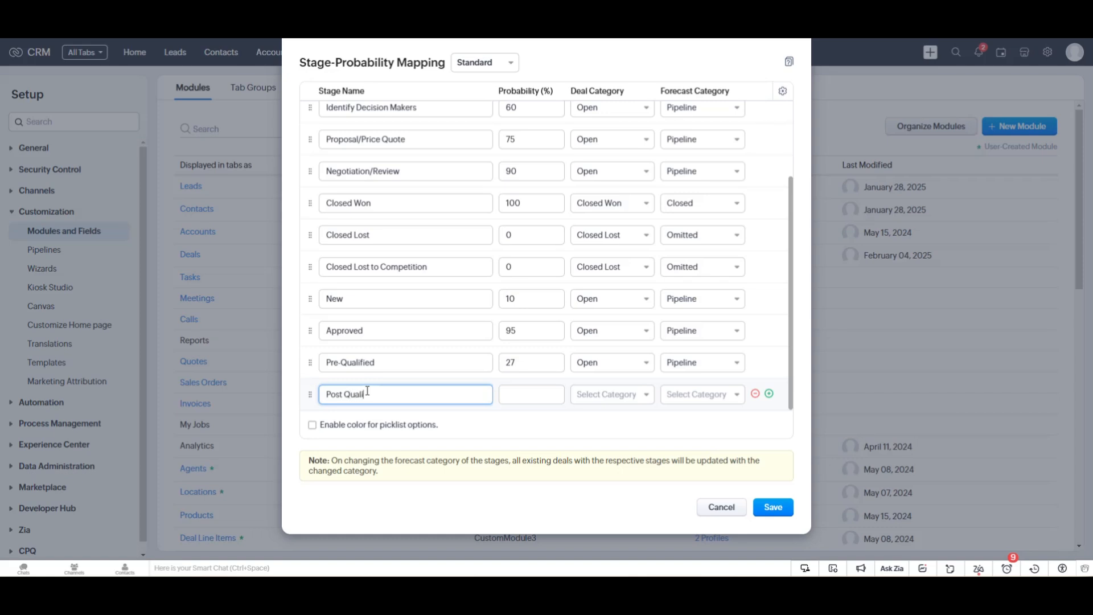
{"action": "left_click", "coordinate": [545, 386]}
{"action": "type", "text": "3"}
{"action": "key", "text": "BackSpace"}
{"action": "type", "text": "29"}
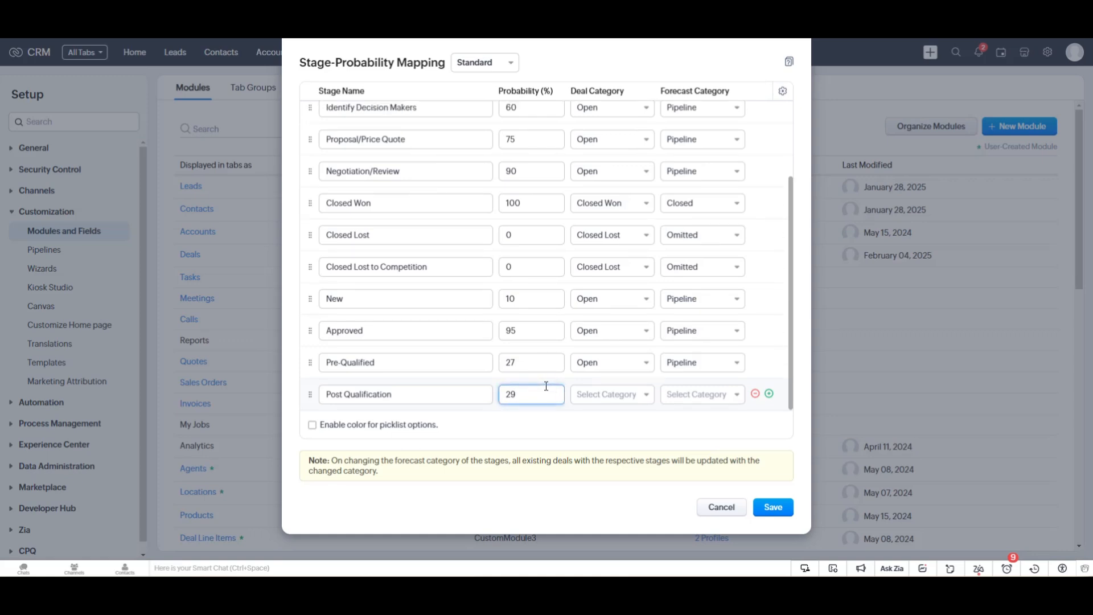
{"action": "left_click", "coordinate": [625, 402]}
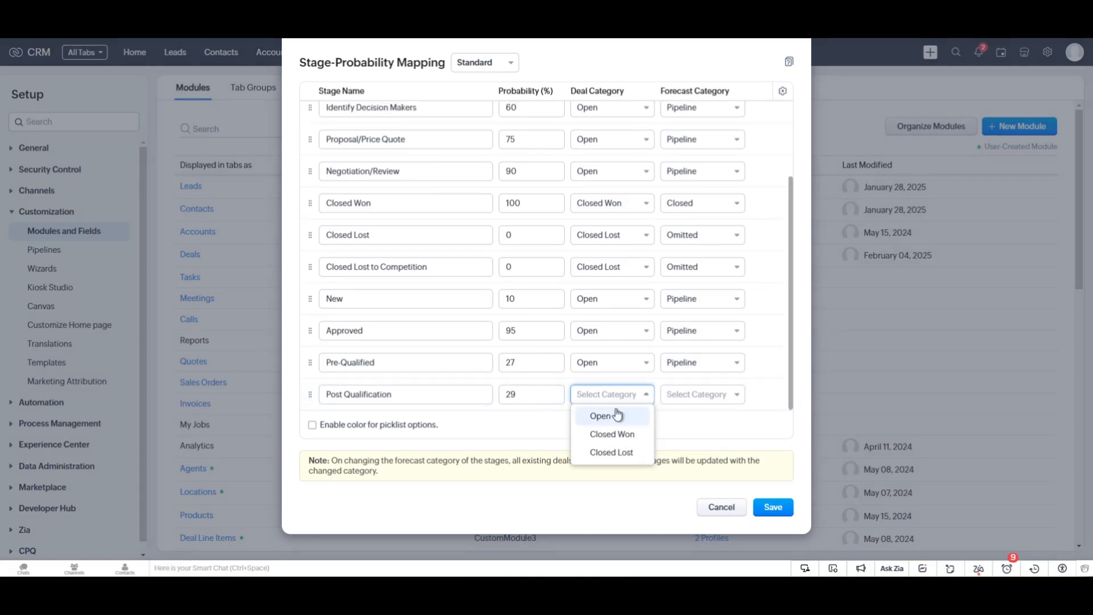
{"action": "left_click", "coordinate": [619, 415]}
{"action": "left_click", "coordinate": [715, 401]}
{"action": "left_click", "coordinate": [711, 416]}
{"action": "left_click", "coordinate": [777, 500]}
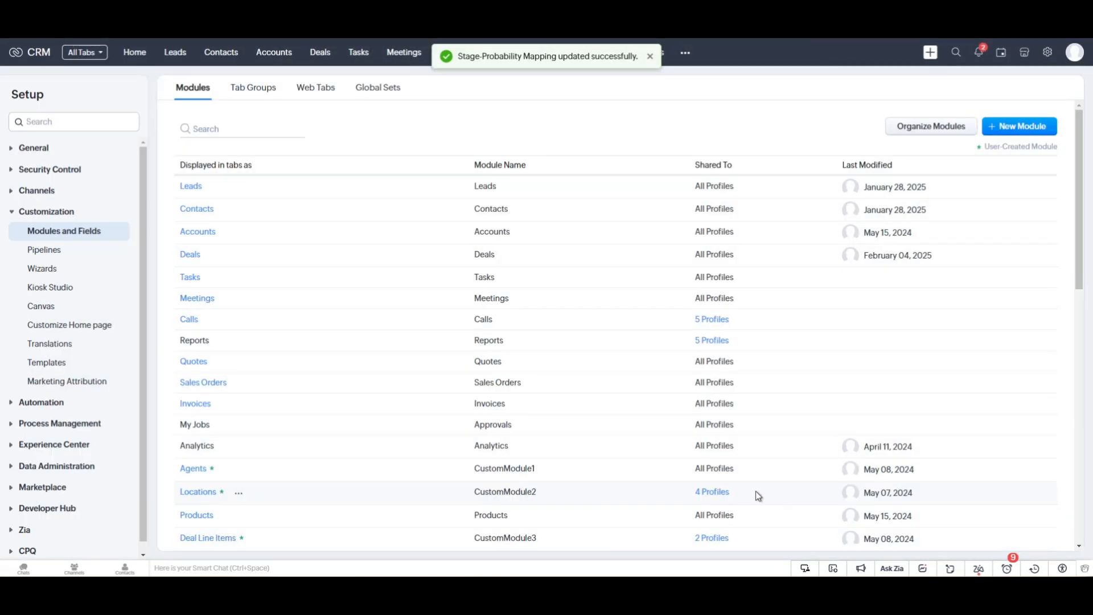
- Open the Deals stage view and look across the pipeline columns through to the last stages
{"action": "left_click", "coordinate": [321, 57]}
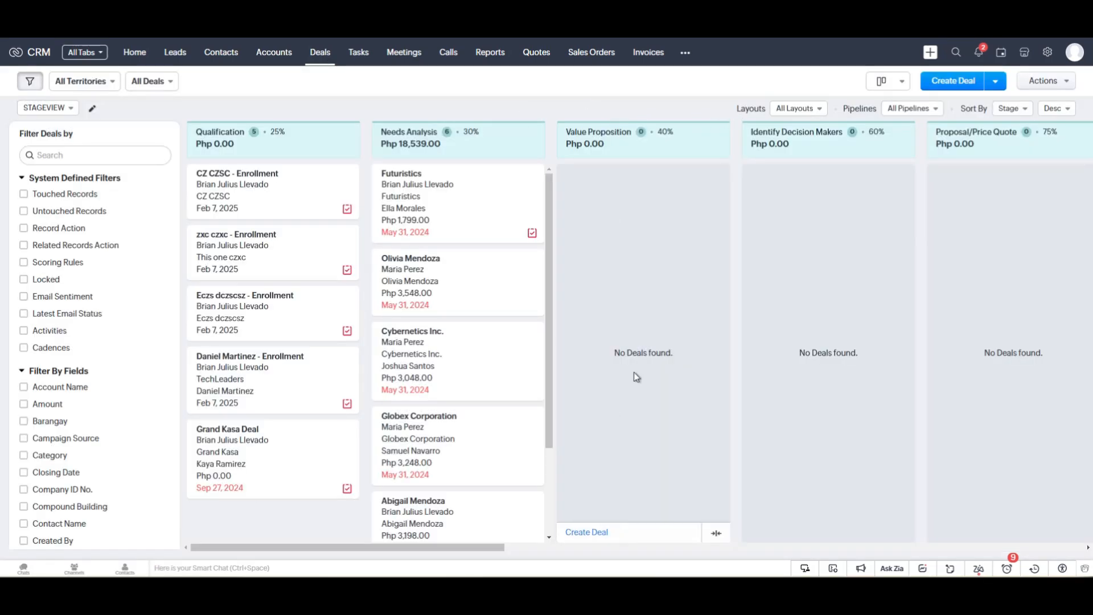
{"action": "left_click_drag", "start_coordinate": [473, 547], "coordinate": [1064, 546]}
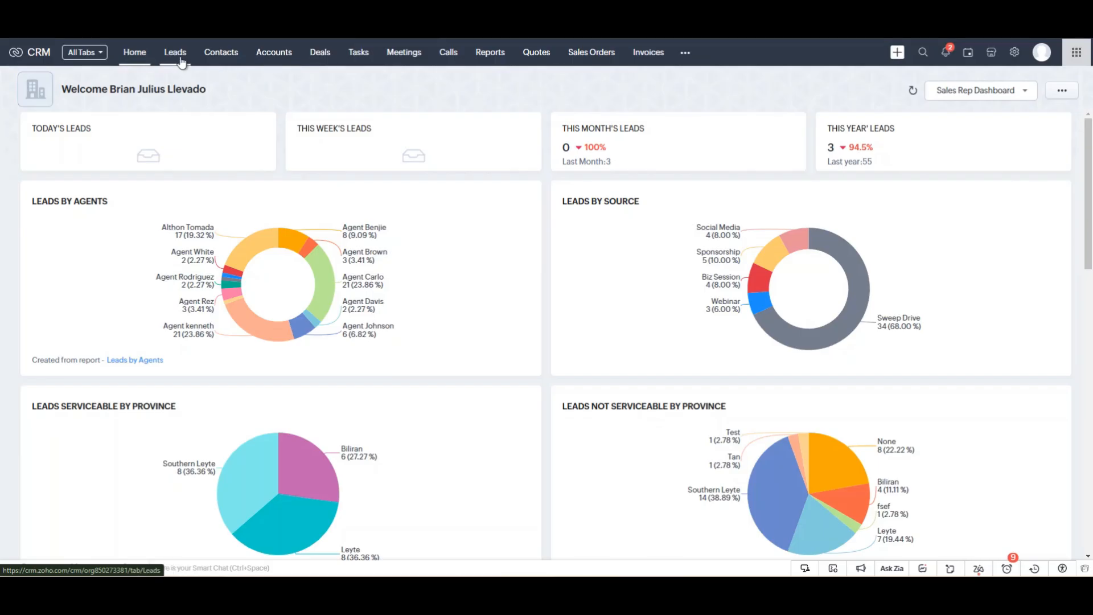
- Start a leads import from the Leads module and download the sample CSV file
{"action": "left_click", "coordinate": [181, 57]}
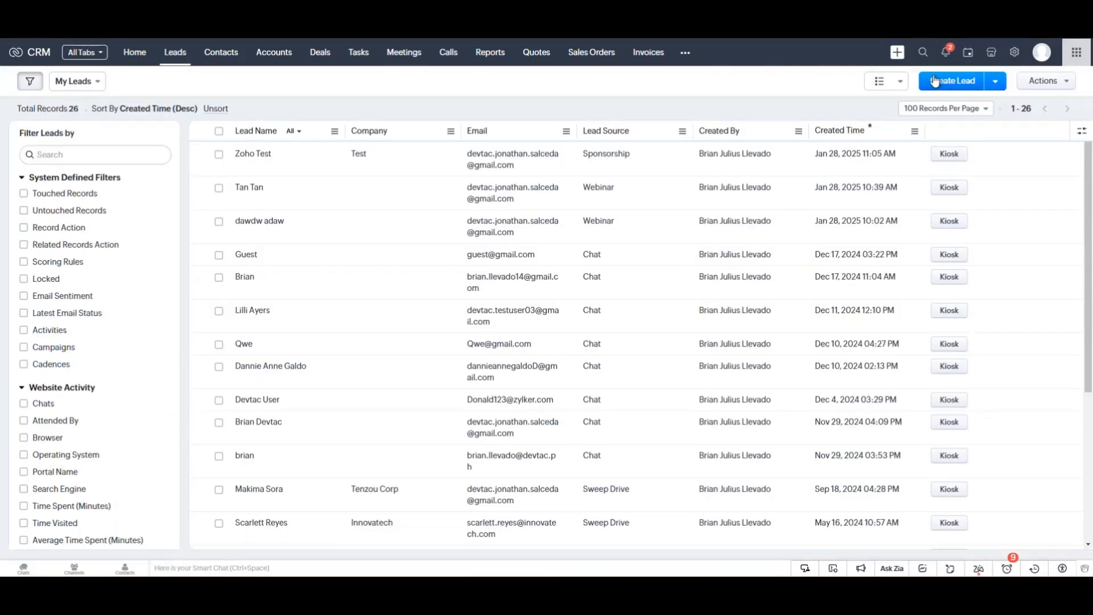
{"action": "left_click", "coordinate": [994, 81]}
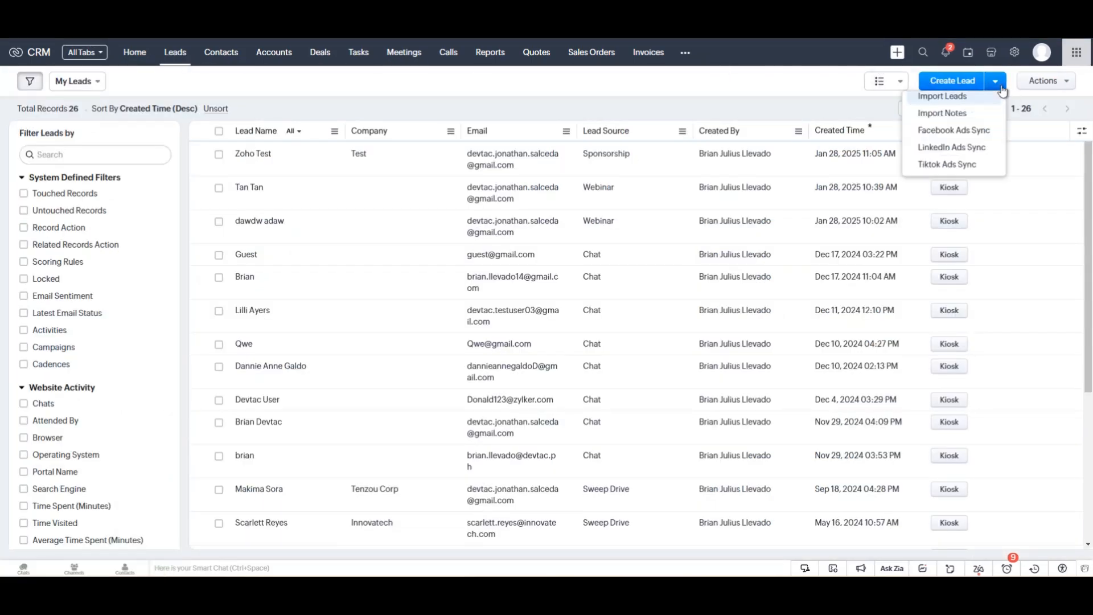
{"action": "left_click", "coordinate": [937, 103]}
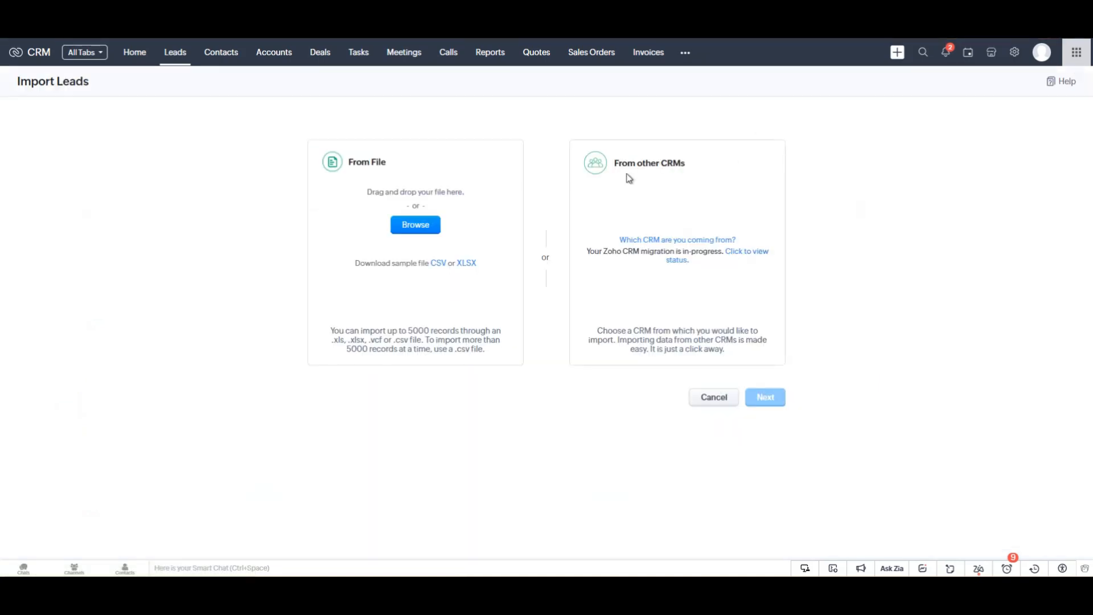
{"action": "left_click_drag", "start_coordinate": [356, 265], "coordinate": [481, 275]}
{"action": "left_click", "coordinate": [496, 275]}
{"action": "left_click", "coordinate": [439, 265]}
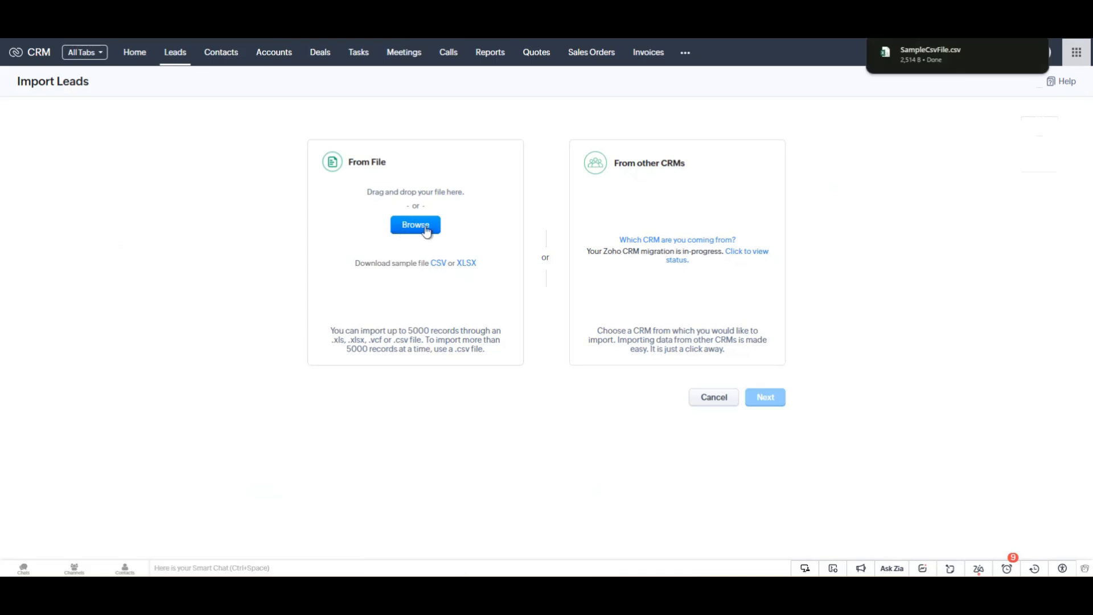
- Upload SampleCsvFile.csv as the leads import file and continue to the import options
{"action": "left_click_drag", "start_coordinate": [370, 192], "coordinate": [458, 195]}
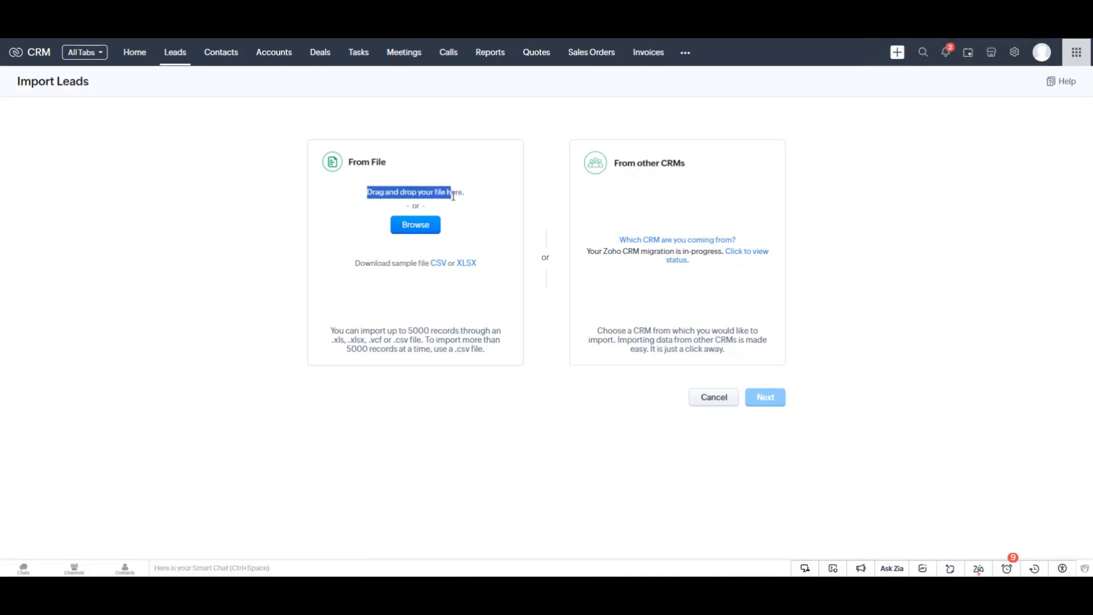
{"action": "left_click", "coordinate": [448, 215]}
{"action": "left_click", "coordinate": [424, 227]}
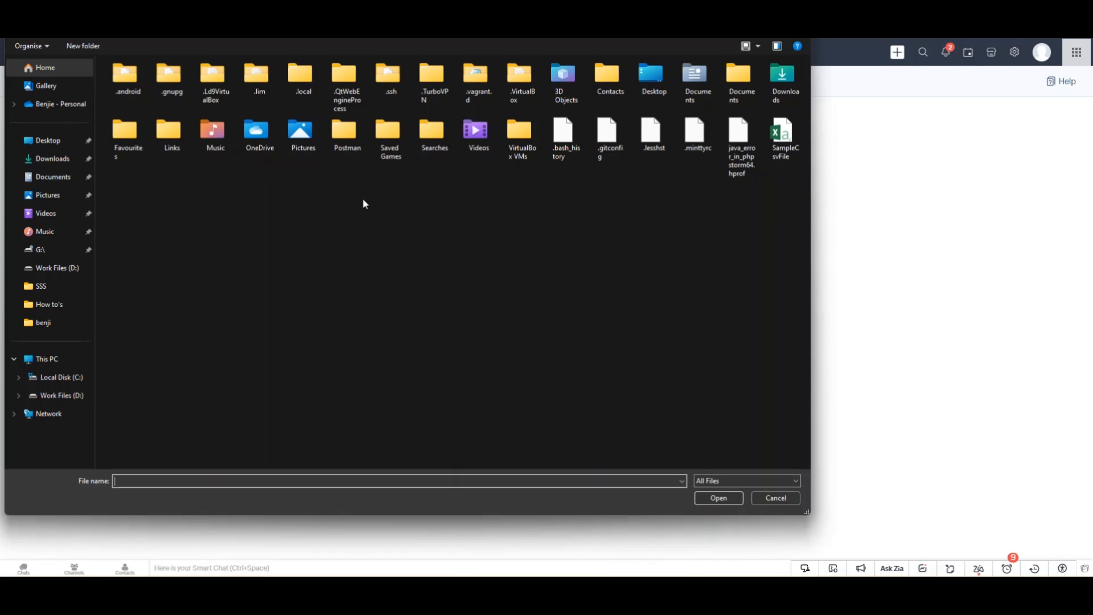
{"action": "double_click", "coordinate": [789, 149]}
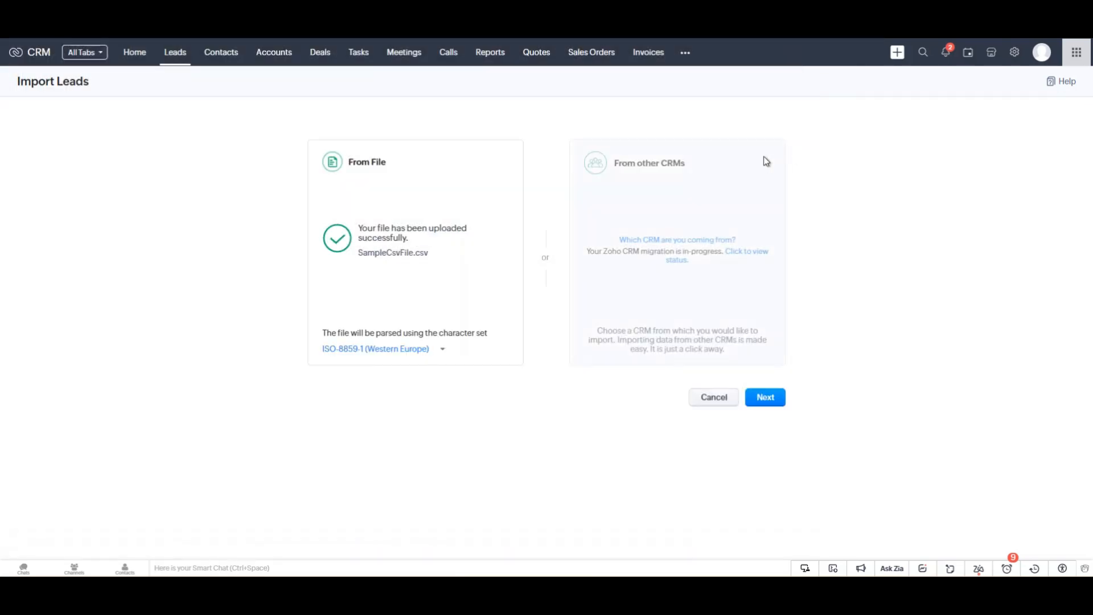
{"action": "left_click_drag", "start_coordinate": [358, 229], "coordinate": [439, 239]}
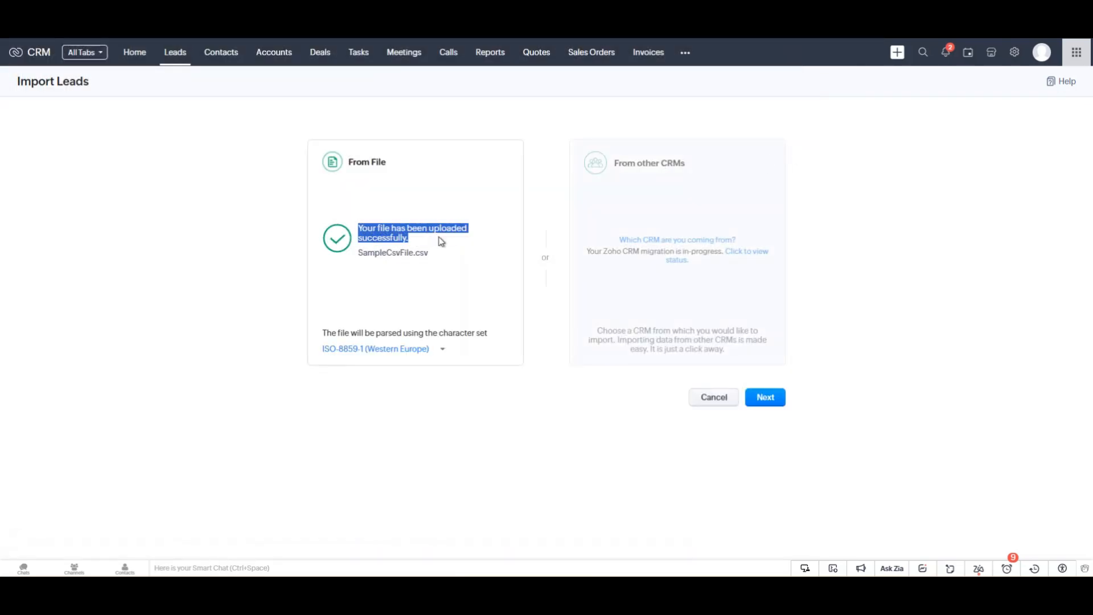
{"action": "left_click", "coordinate": [443, 243]}
{"action": "left_click", "coordinate": [765, 399]}
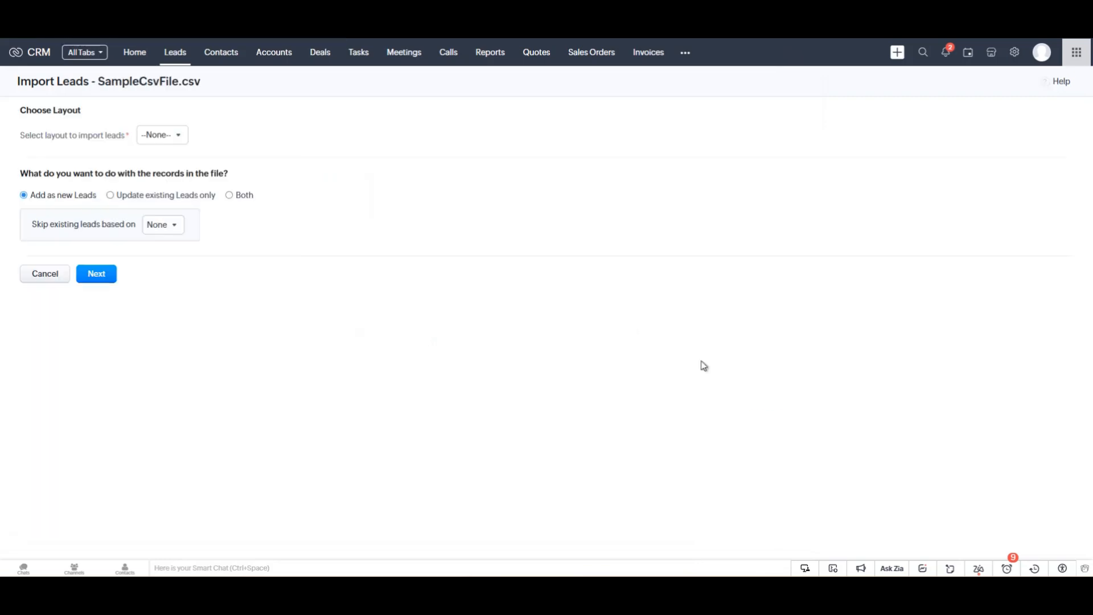
- Choose the Standard layout for the imported leads
{"action": "left_click_drag", "start_coordinate": [26, 108], "coordinate": [93, 120]}
{"action": "left_click", "coordinate": [99, 119]}
{"action": "left_click", "coordinate": [155, 140]}
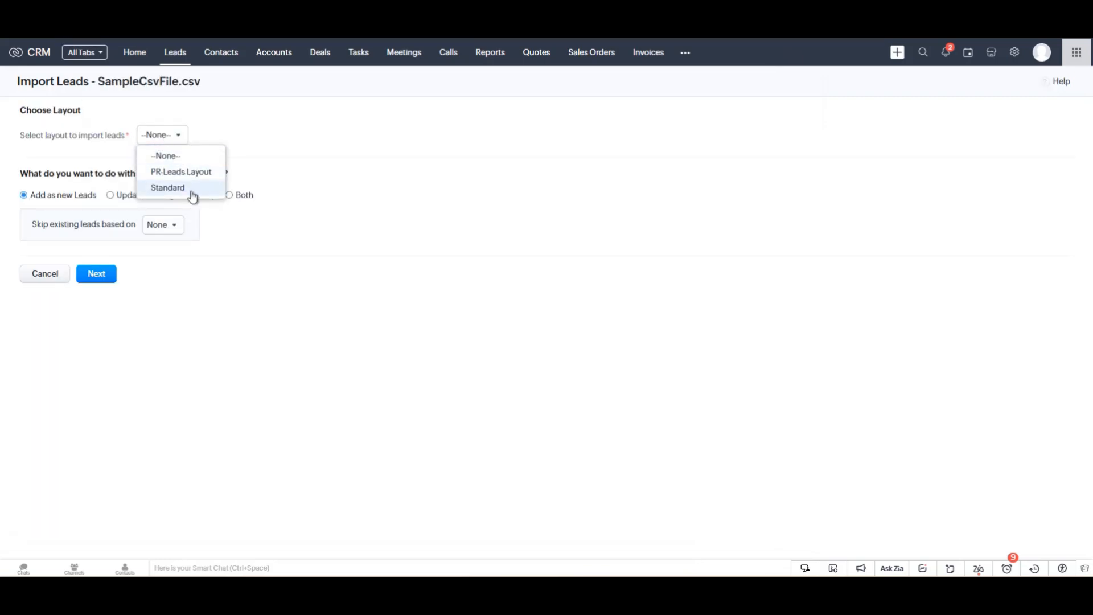
{"action": "left_click", "coordinate": [192, 189]}
- Set the import to skip existing leads based on Email and continue to the field mapping
{"action": "left_click_drag", "start_coordinate": [20, 173], "coordinate": [264, 170]}
{"action": "left_click", "coordinate": [264, 171]}
{"action": "left_click_drag", "start_coordinate": [42, 199], "coordinate": [301, 196]}
{"action": "left_click_drag", "start_coordinate": [32, 224], "coordinate": [126, 227]}
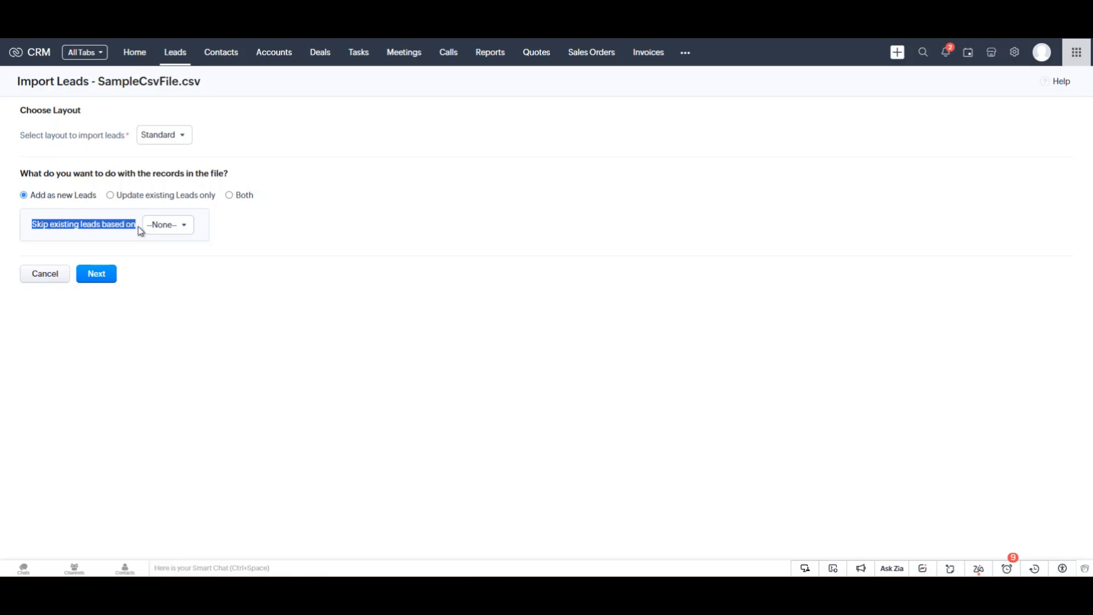
{"action": "left_click", "coordinate": [166, 229]}
{"action": "left_click", "coordinate": [180, 279]}
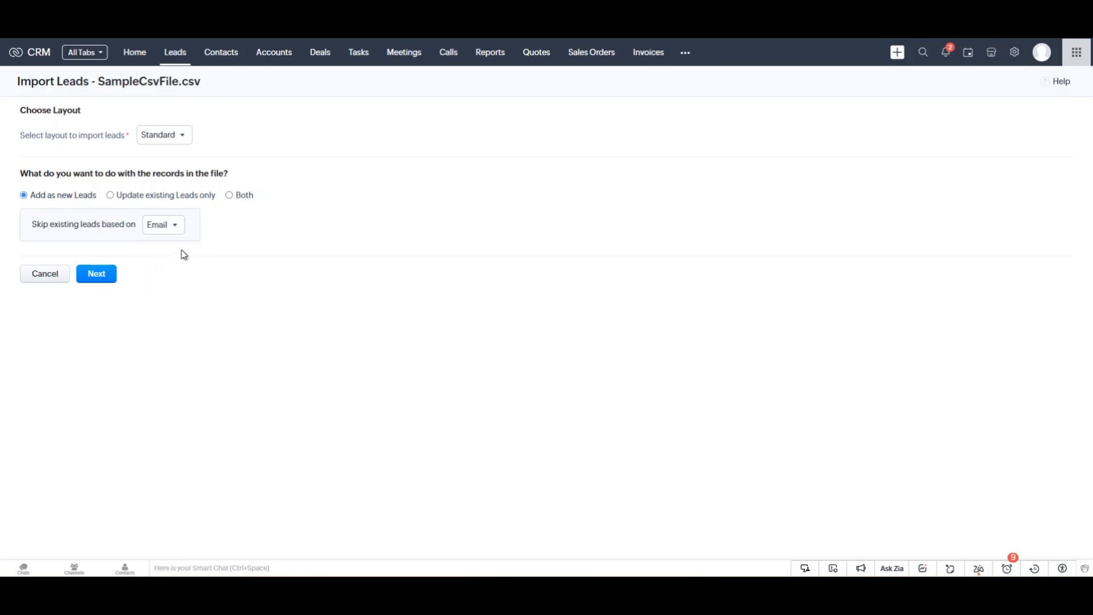
{"action": "left_click", "coordinate": [96, 273]}
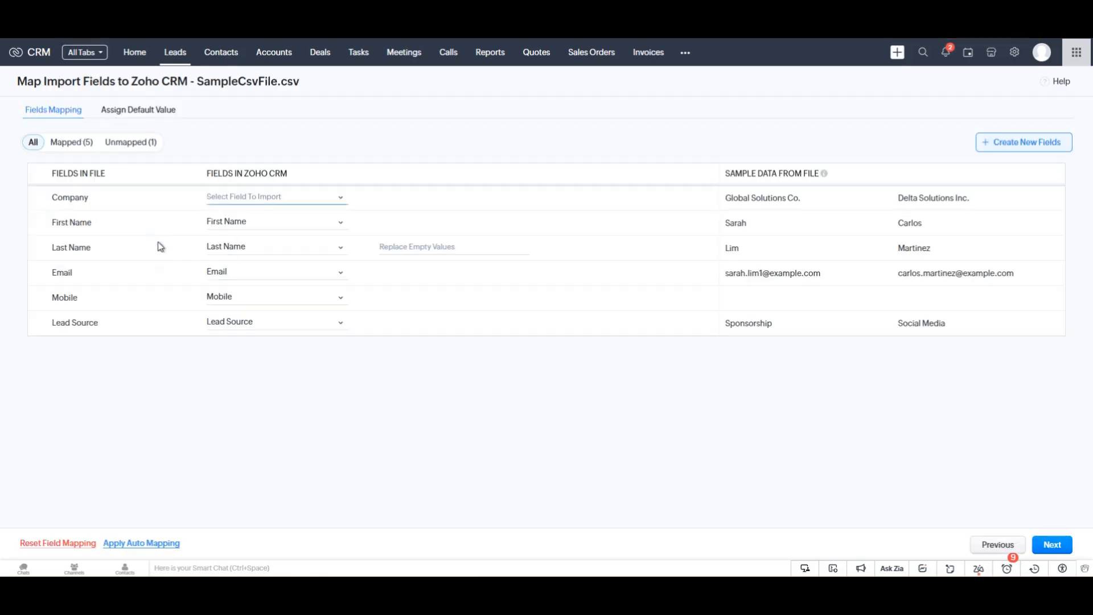
- Compare the file fields with the CRM fields and search for a Company field to match the file's Company column
{"action": "left_click_drag", "start_coordinate": [24, 84], "coordinate": [186, 85]}
{"action": "left_click", "coordinate": [293, 128]}
{"action": "left_click_drag", "start_coordinate": [48, 178], "coordinate": [117, 183]}
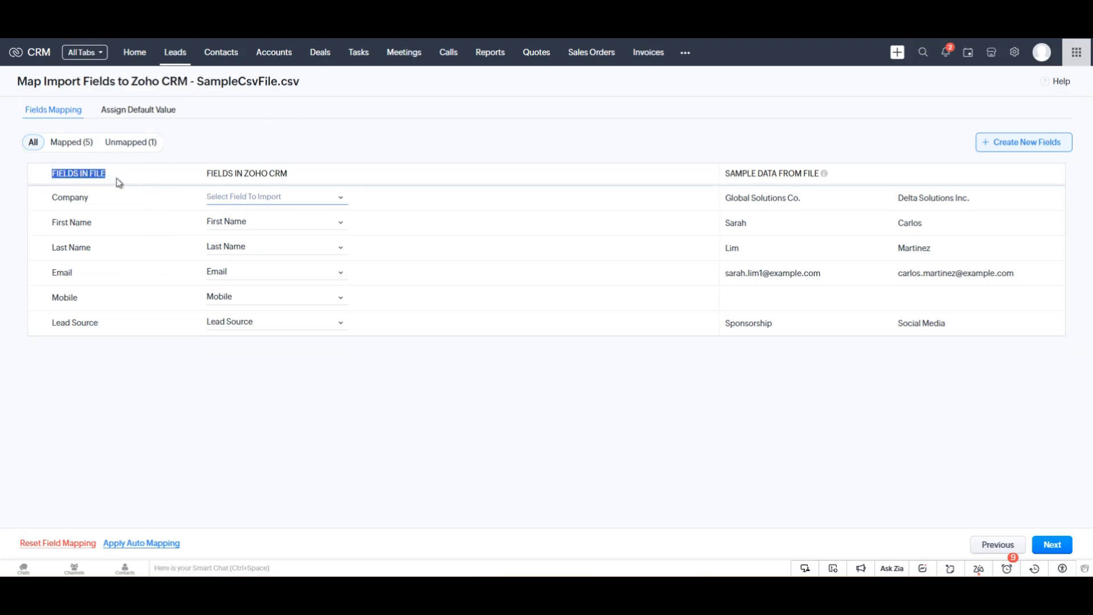
{"action": "left_click_drag", "start_coordinate": [204, 173], "coordinate": [332, 178]}
{"action": "left_click", "coordinate": [330, 174]}
{"action": "left_click", "coordinate": [287, 197]}
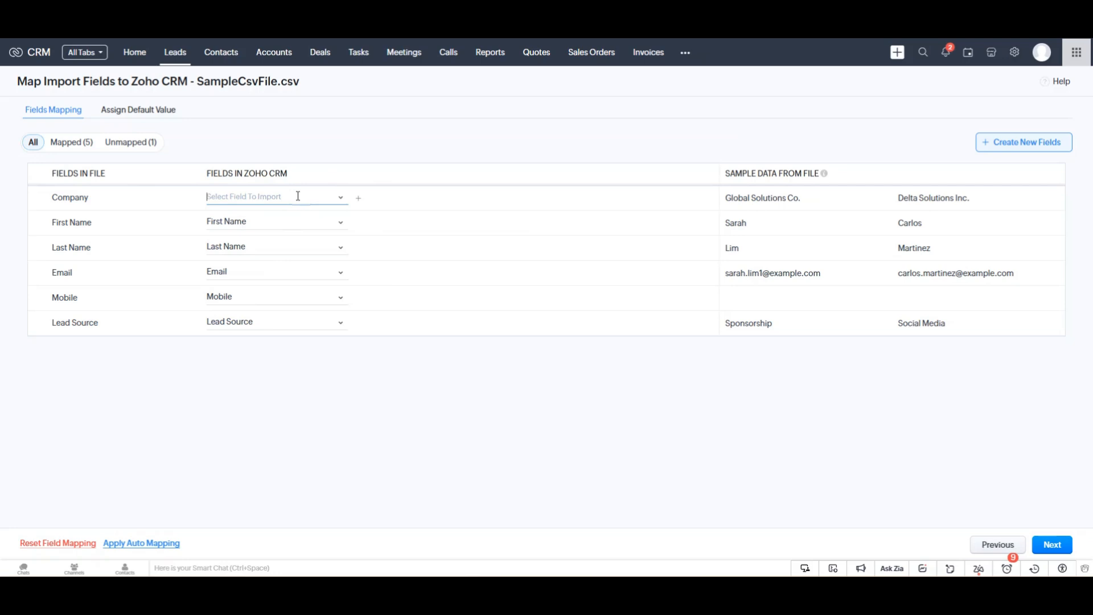
{"action": "scroll", "coordinate": [251, 245], "scroll_direction": "down", "scroll_amount": 3}
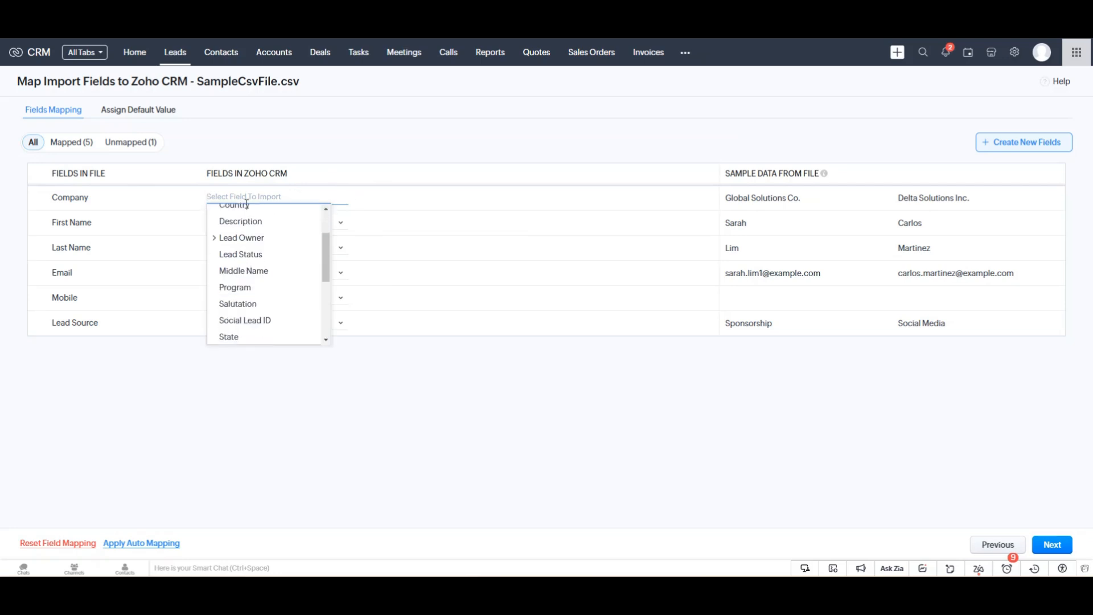
{"action": "scroll", "coordinate": [245, 259], "scroll_direction": "up", "scroll_amount": 3}
{"action": "type", "text": "Company"}
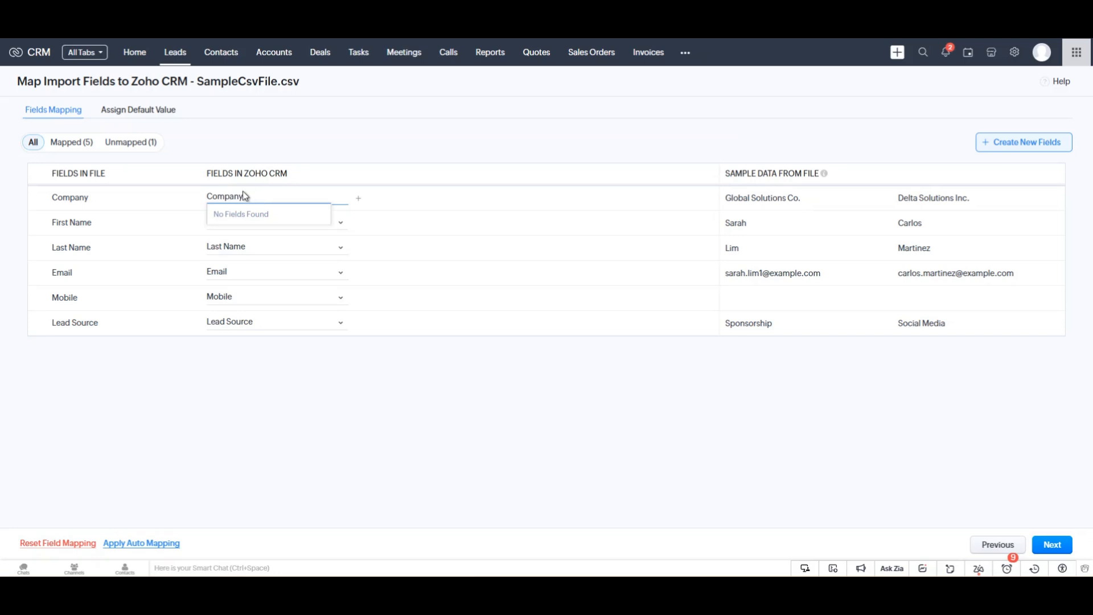
{"action": "left_click", "coordinate": [243, 192]}
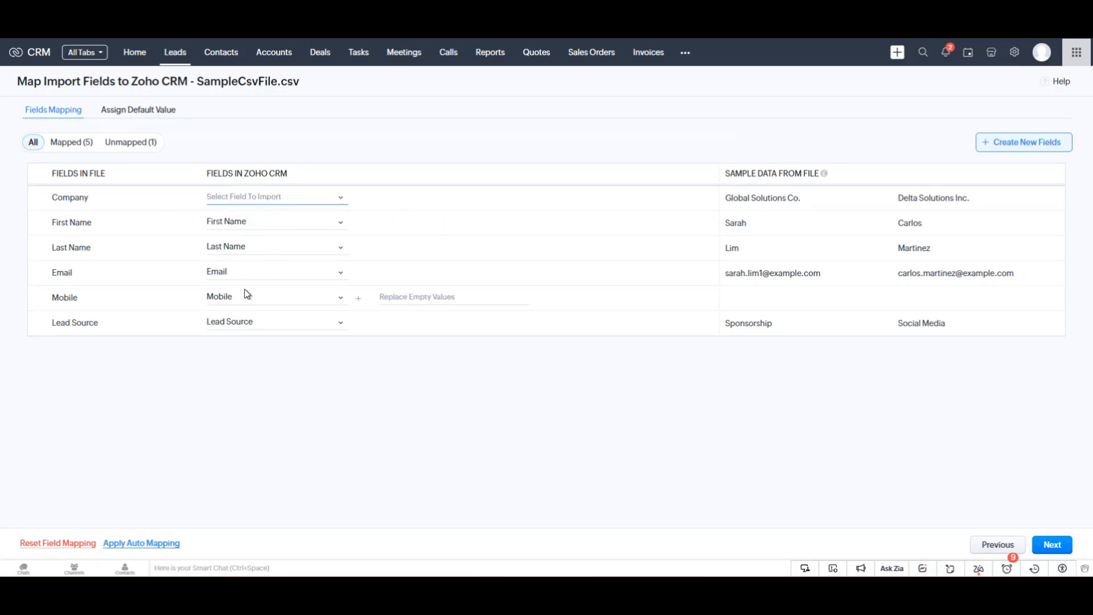
- Search the CRM fields for "mo" and map the file's Mobile column to the Mobile field
{"action": "left_click", "coordinate": [268, 295]}
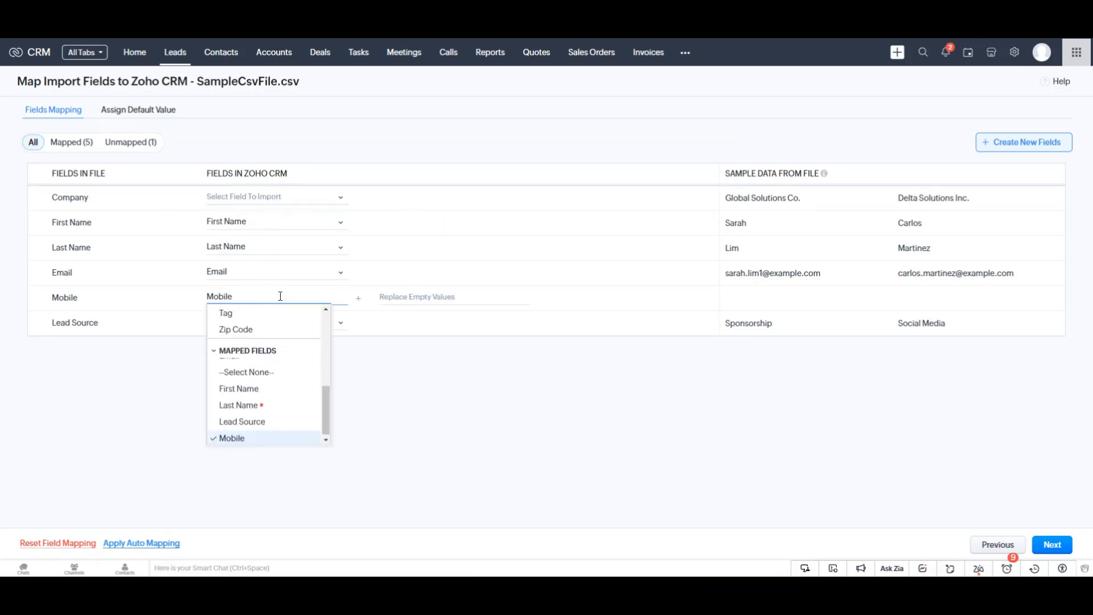
{"action": "left_click", "coordinate": [130, 293]}
{"action": "left_click", "coordinate": [340, 301]}
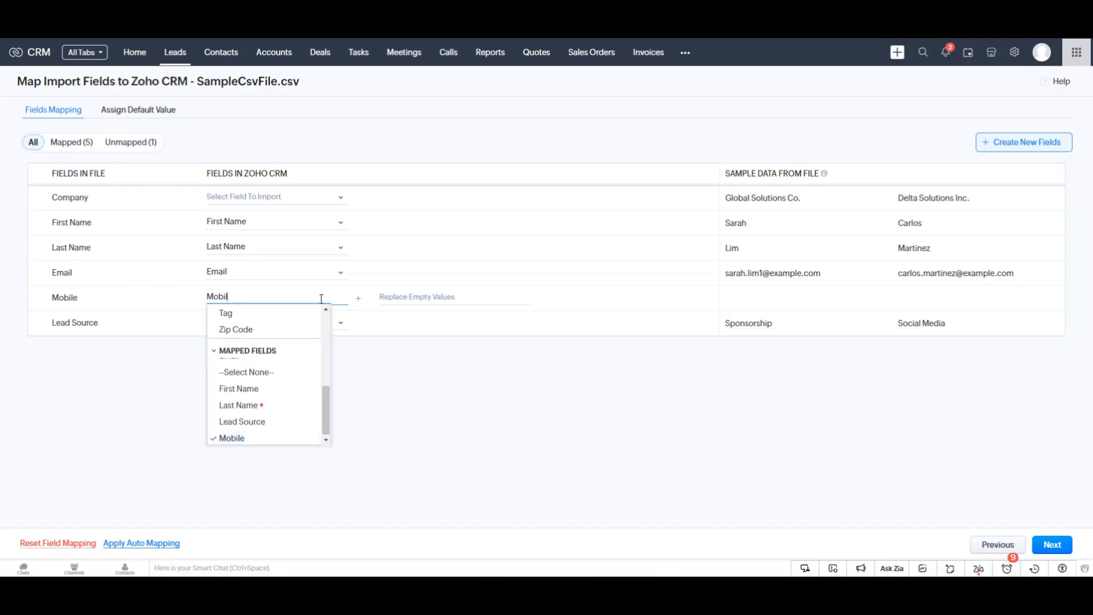
{"action": "key", "text": "BackSpace"}
{"action": "key", "text": "BackSpace"}
{"action": "key", "text": "BackSpace"}
{"action": "key", "text": "BackSpace"}
{"action": "key", "text": "BackSpace"}
{"action": "key", "text": "BackSpace"}
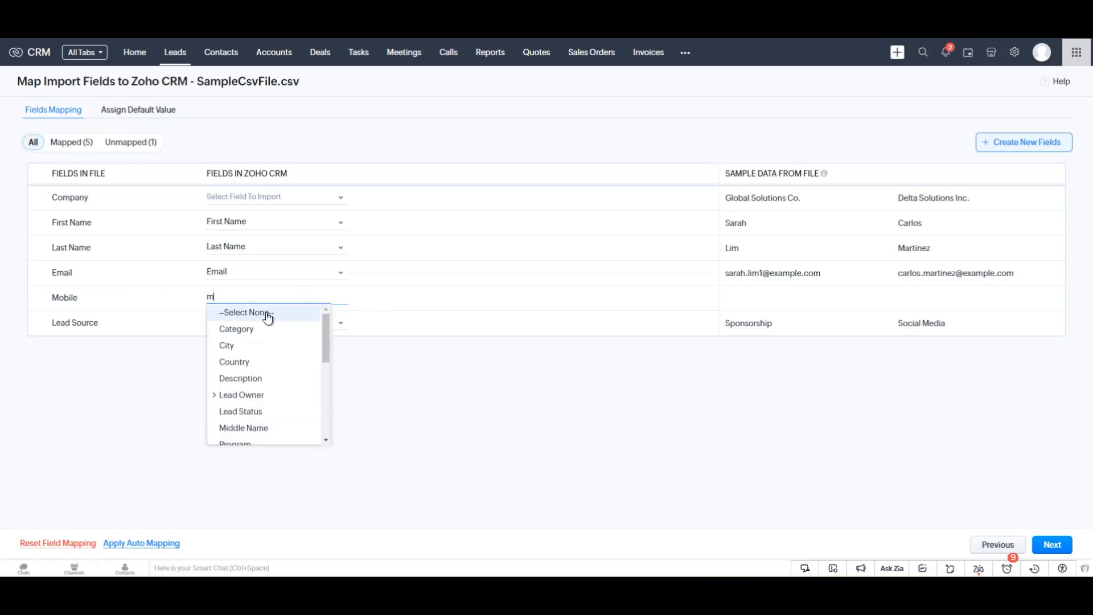
{"action": "type", "text": "mo"}
{"action": "left_click", "coordinate": [250, 334]}
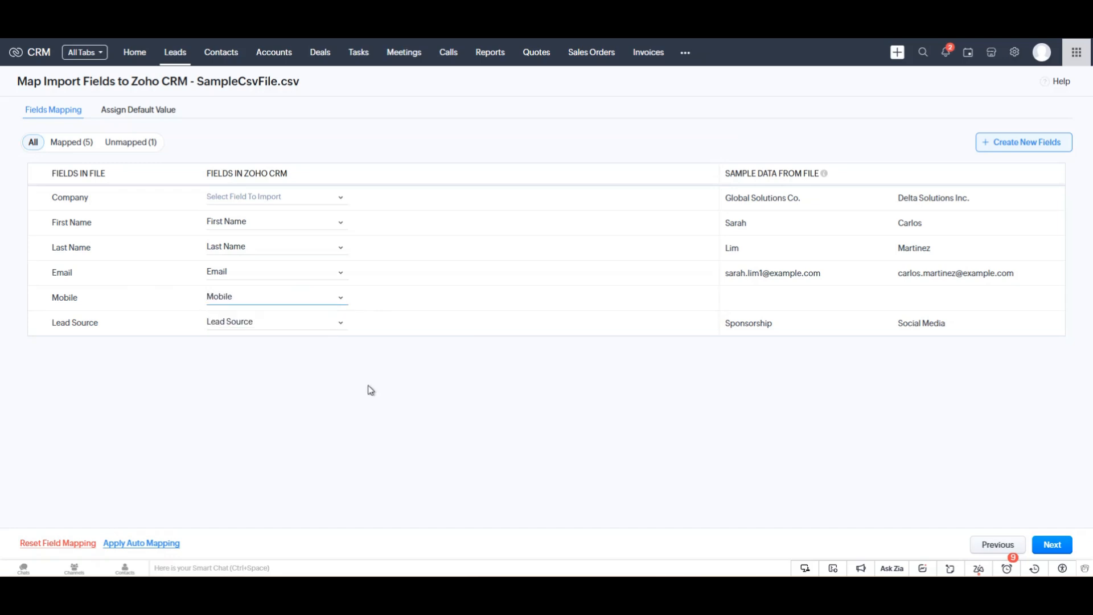
- Continue past the field mapping with the file's Company column left unmapped
{"action": "left_click", "coordinate": [1050, 545]}
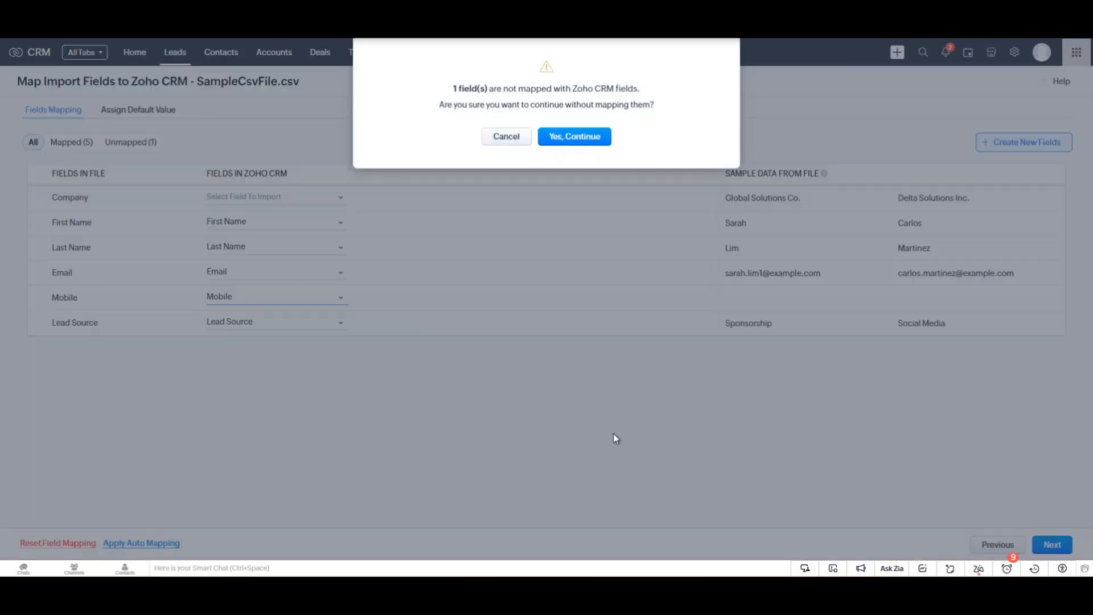
{"action": "left_click_drag", "start_coordinate": [462, 88], "coordinate": [625, 100]}
{"action": "left_click", "coordinate": [601, 124]}
{"action": "left_click", "coordinate": [578, 136]}
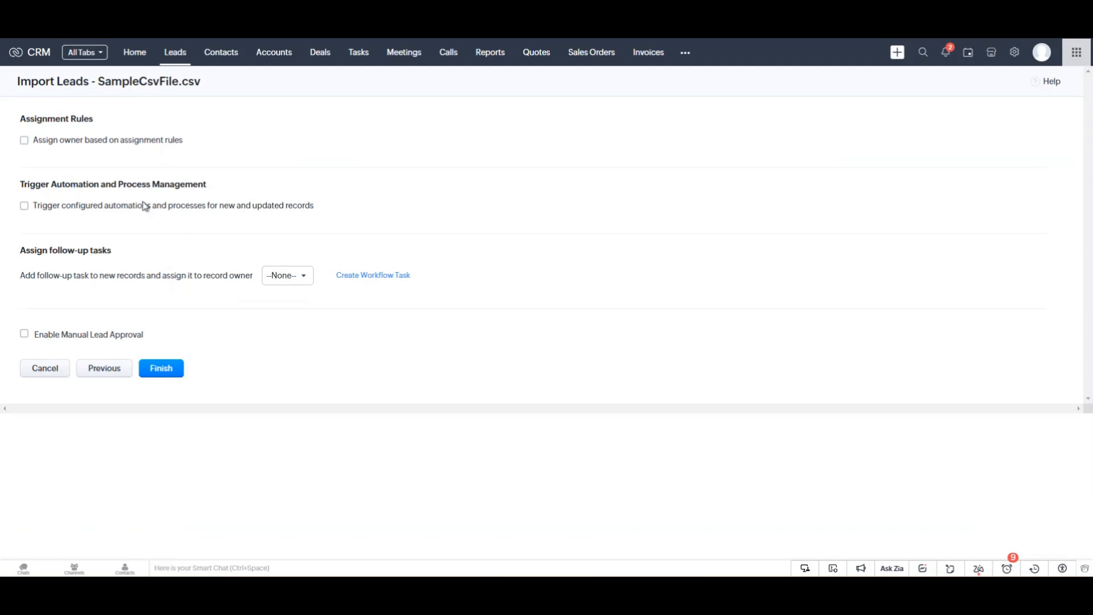
- Review the assignment, automation and follow-up task options, leave them unset, and finish the leads import
{"action": "left_click_drag", "start_coordinate": [19, 118], "coordinate": [102, 119]}
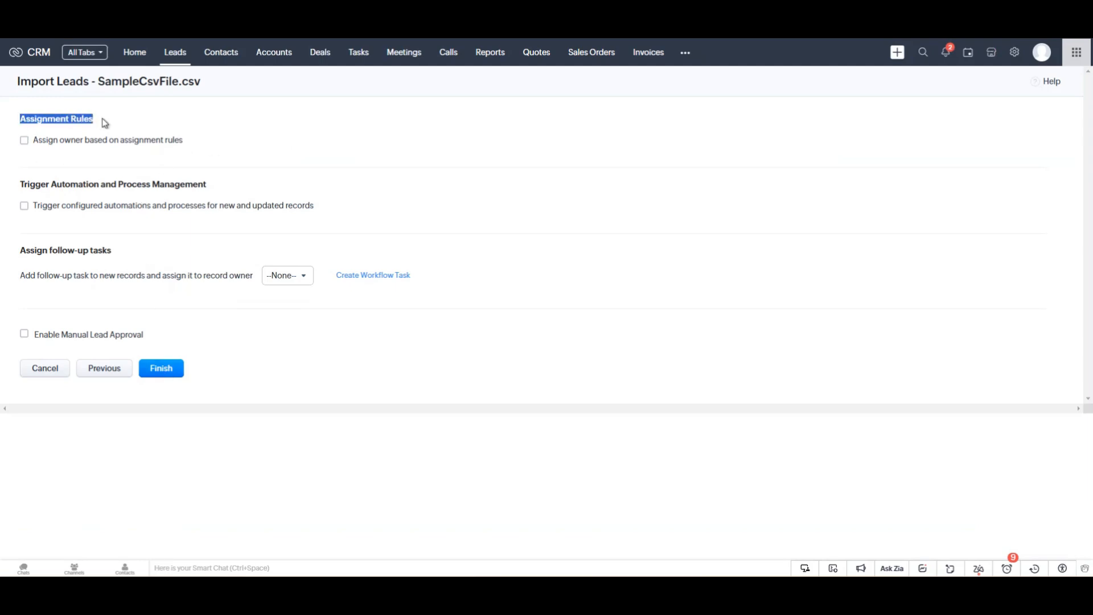
{"action": "left_click_drag", "start_coordinate": [21, 184], "coordinate": [240, 196]}
{"action": "left_click_drag", "start_coordinate": [16, 253], "coordinate": [163, 256]}
{"action": "left_click", "coordinate": [154, 255]}
{"action": "left_click_drag", "start_coordinate": [25, 250], "coordinate": [115, 259]}
{"action": "left_click", "coordinate": [115, 259]}
{"action": "left_click", "coordinate": [167, 370]}
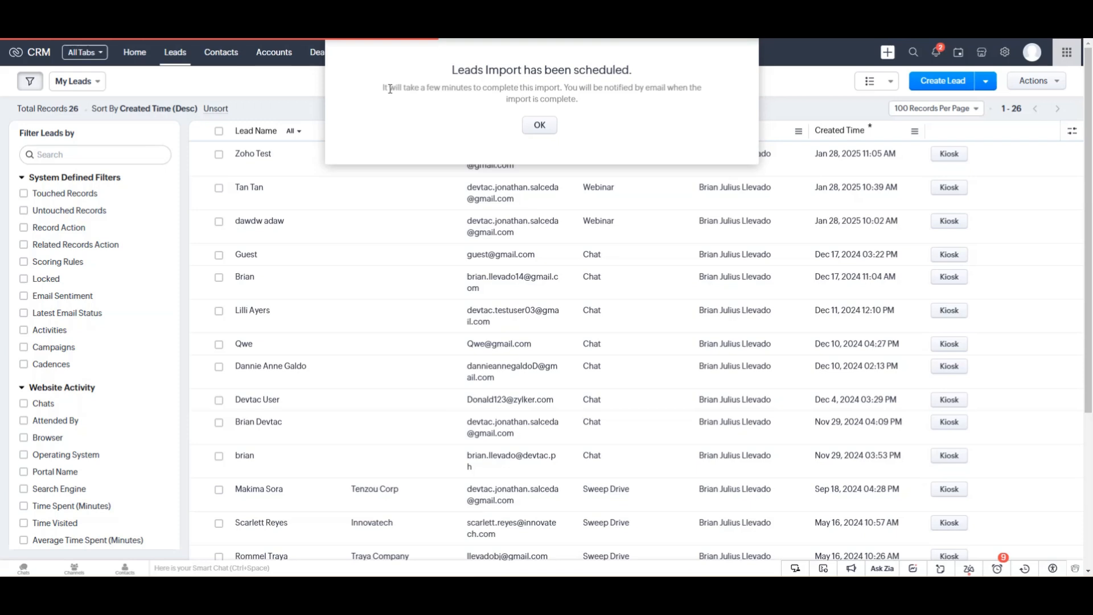
- Read the import notices and reload the leads list to show the imported records
{"action": "left_click_drag", "start_coordinate": [390, 88], "coordinate": [543, 85]}
{"action": "left_click", "coordinate": [730, 87]}
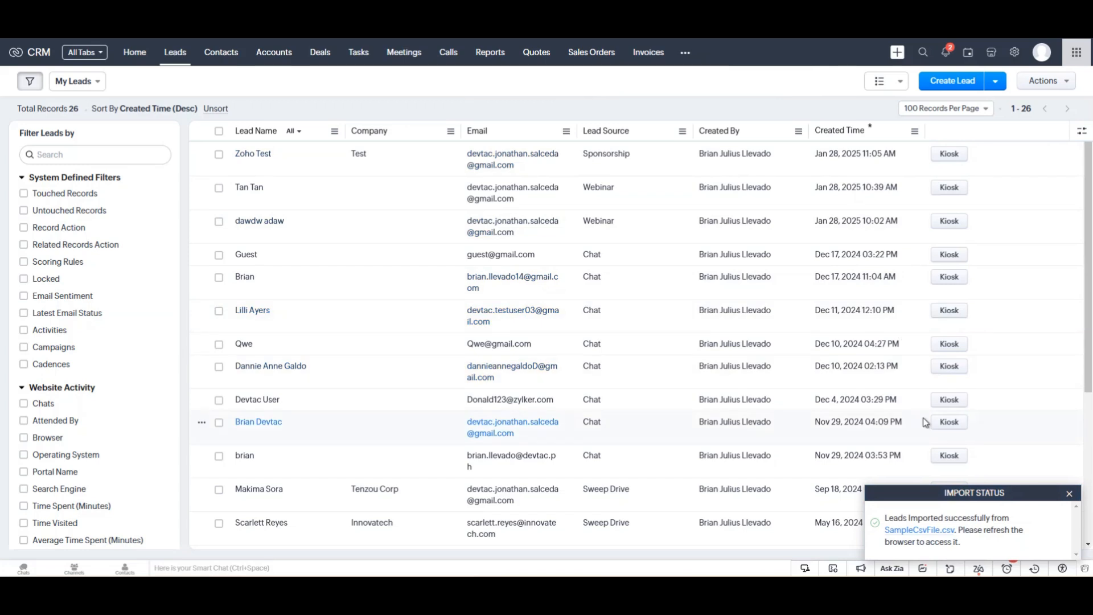
{"action": "left_click_drag", "start_coordinate": [885, 518], "coordinate": [960, 533]}
{"action": "left_click_drag", "start_coordinate": [1006, 532], "coordinate": [972, 547]}
{"action": "left_click", "coordinate": [972, 548]}
{"action": "key", "text": "F5"}
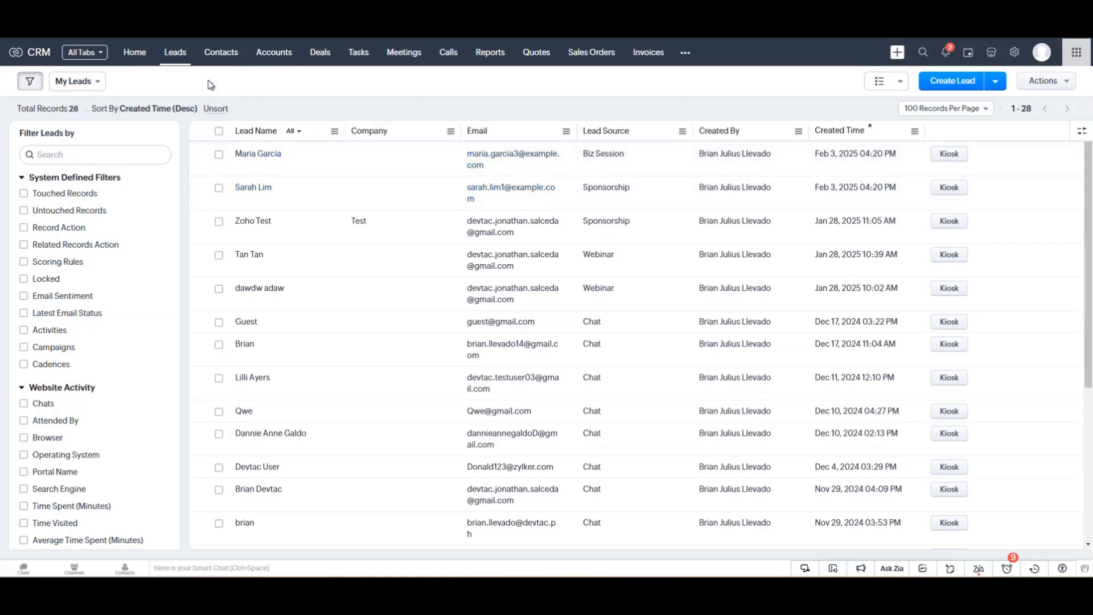
- Open the import option in the Contacts module and in the Accounts module
{"action": "left_click", "coordinate": [219, 63]}
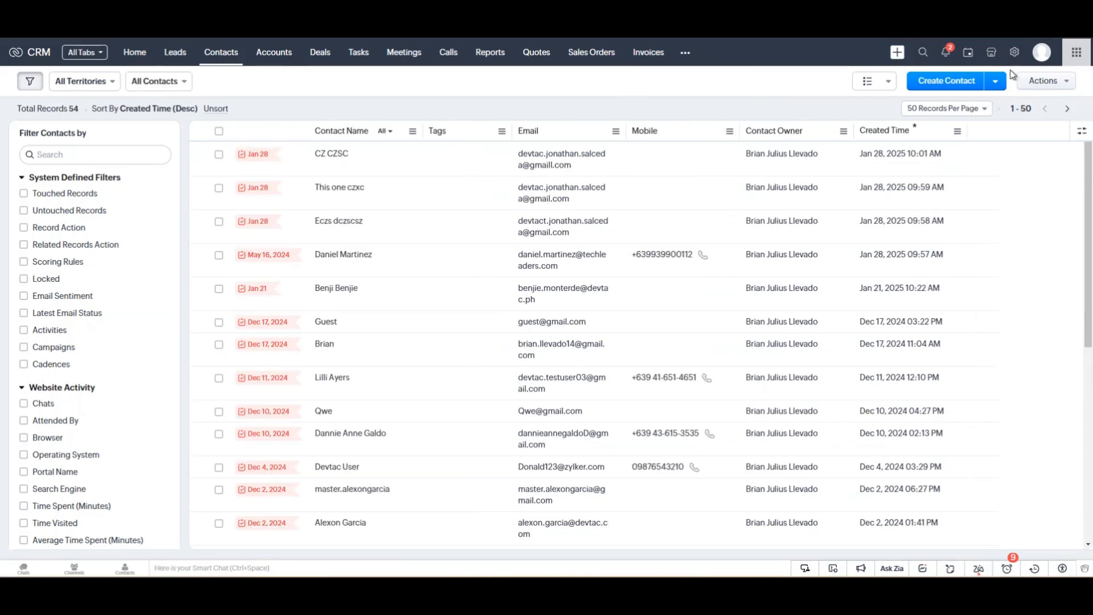
{"action": "left_click", "coordinate": [995, 80]}
{"action": "left_click", "coordinate": [942, 111]}
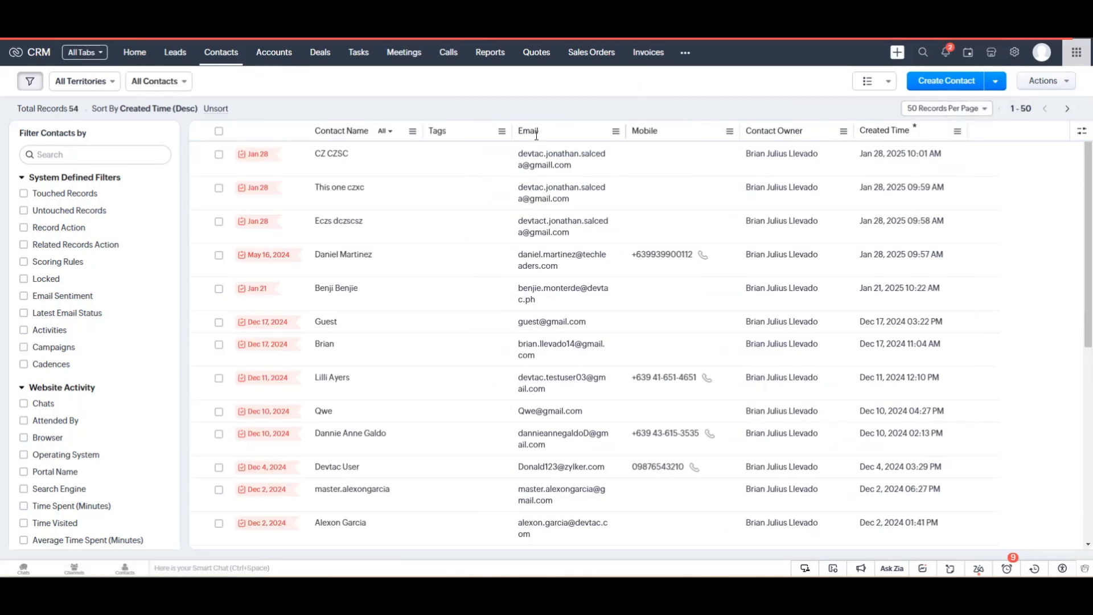
{"action": "left_click", "coordinate": [273, 60]}
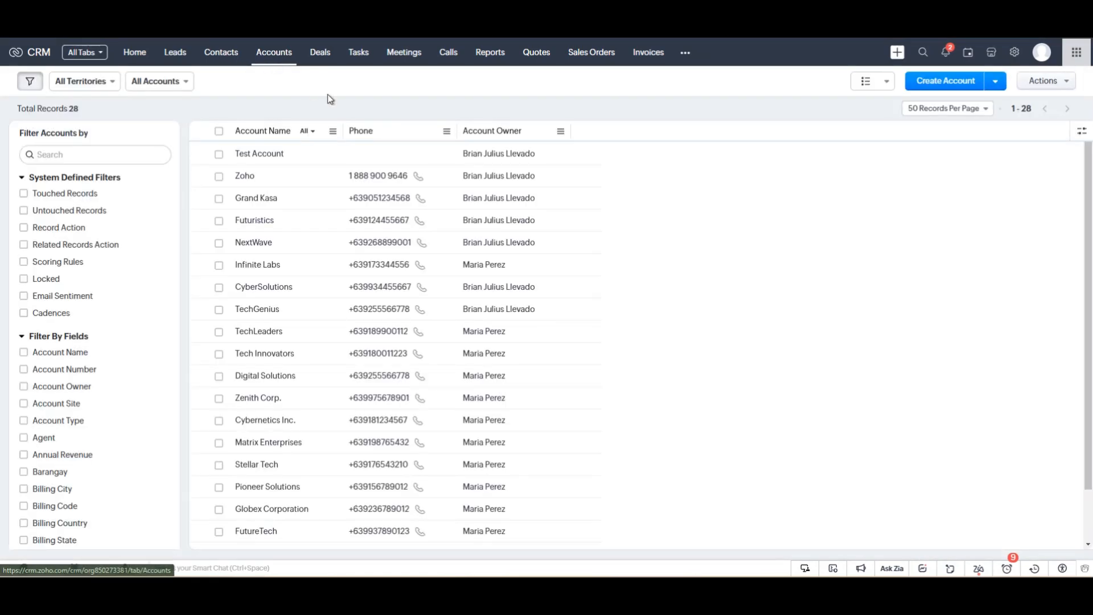
{"action": "left_click", "coordinate": [996, 84]}
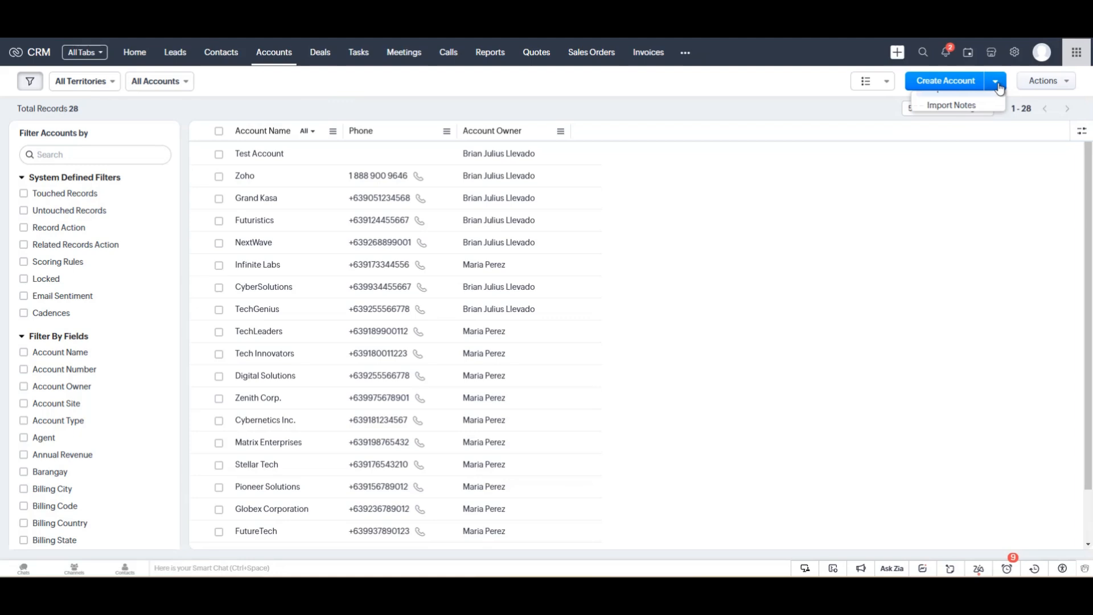
{"action": "left_click", "coordinate": [967, 101]}
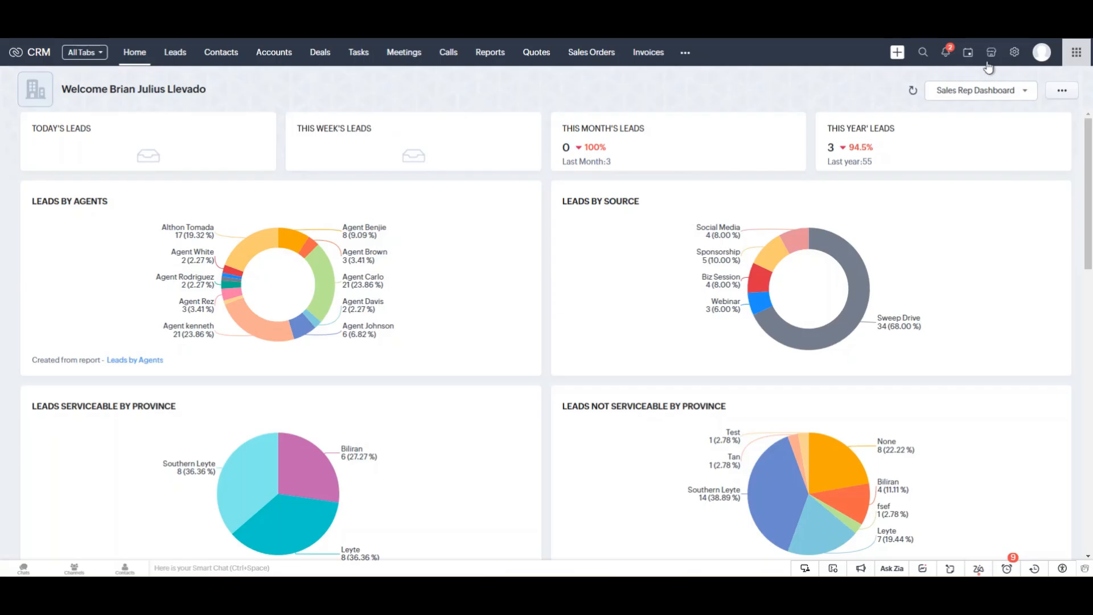
- Open the Roles and Sharing settings under Security Control in Setup
{"action": "left_click", "coordinate": [1016, 53]}
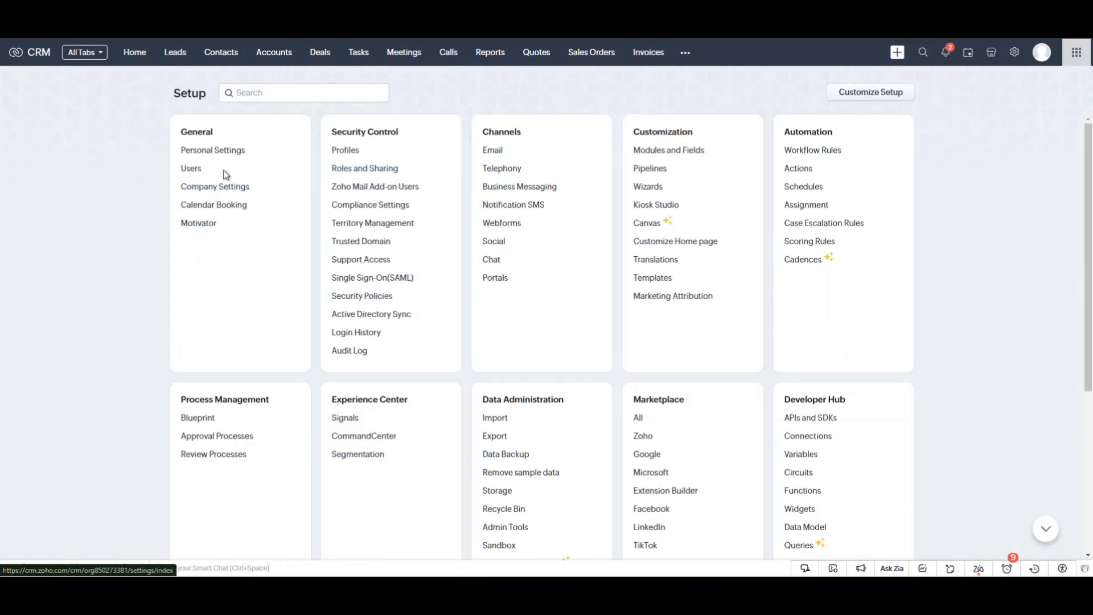
{"action": "left_click_drag", "start_coordinate": [334, 132], "coordinate": [410, 132]}
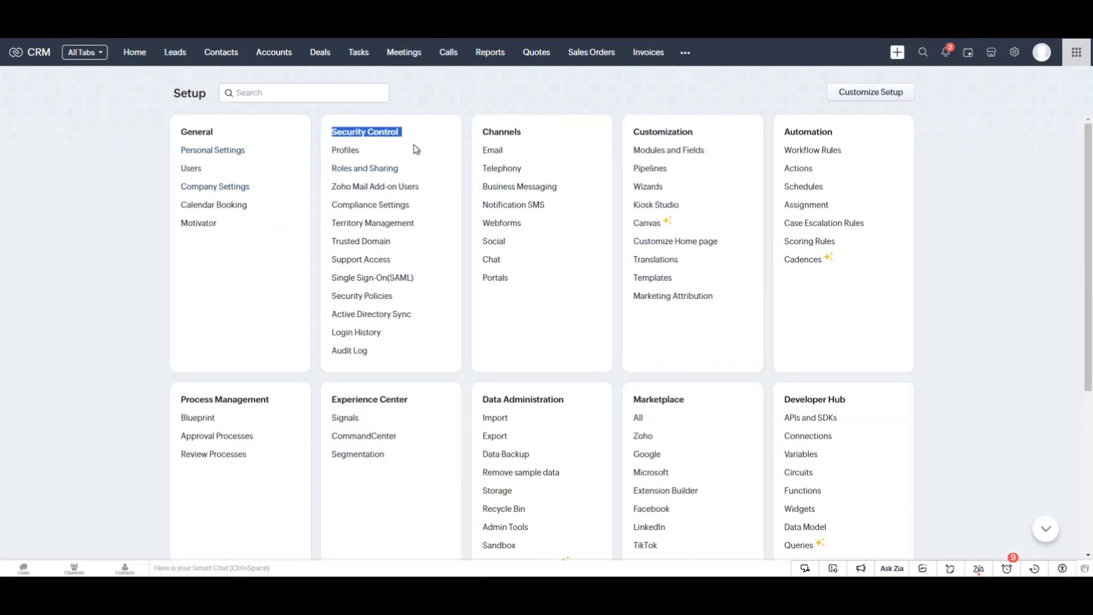
{"action": "left_click", "coordinate": [342, 171]}
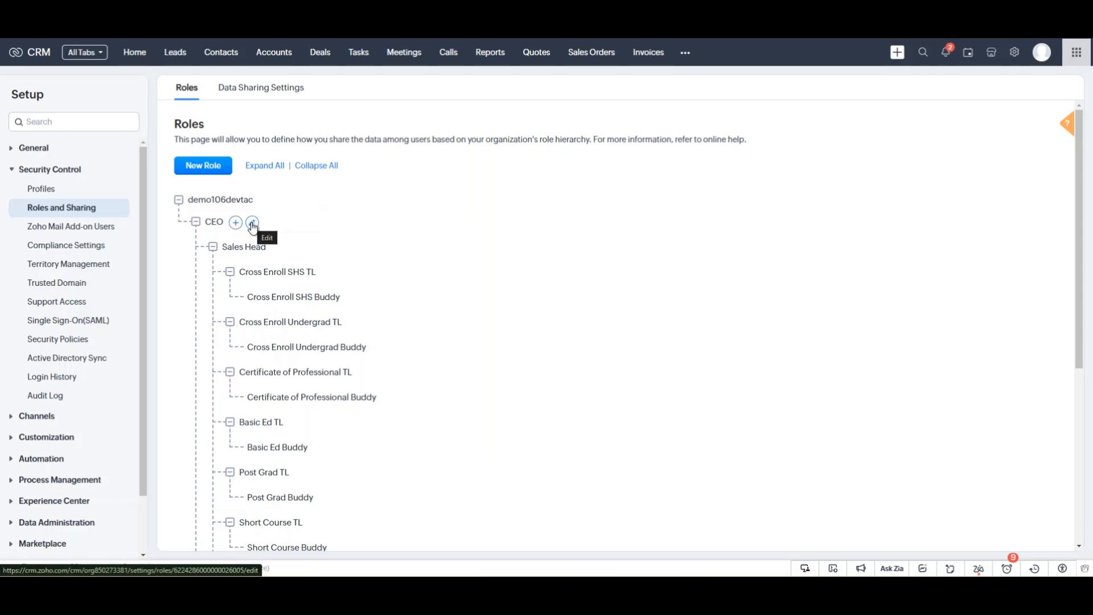
- Open the CEO role for editing, review its name and description, and save it without changes
{"action": "left_click", "coordinate": [252, 222]}
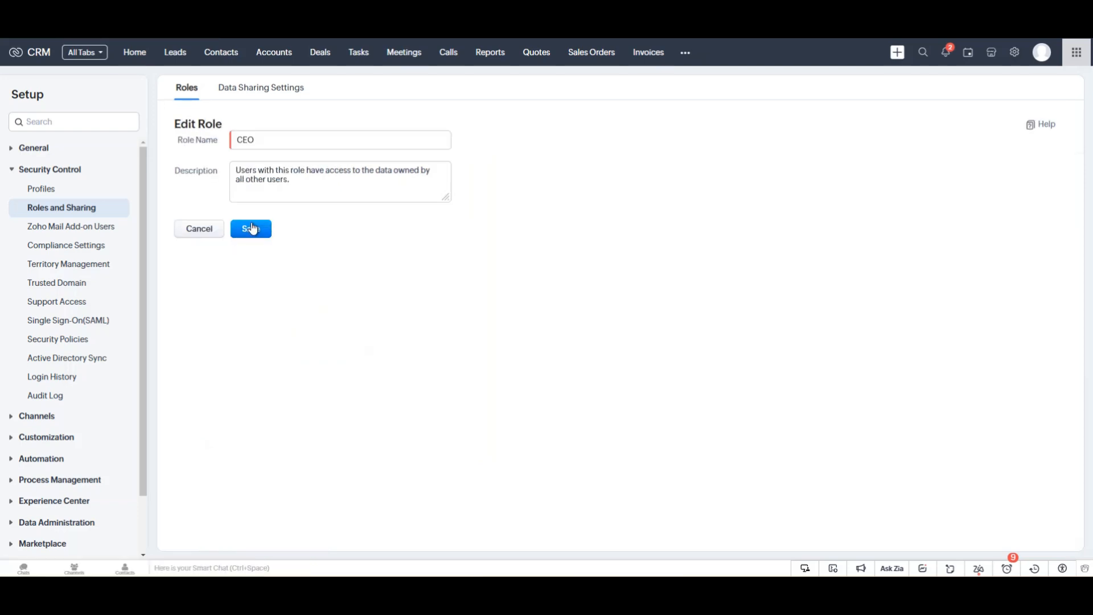
{"action": "double_click", "coordinate": [292, 143]}
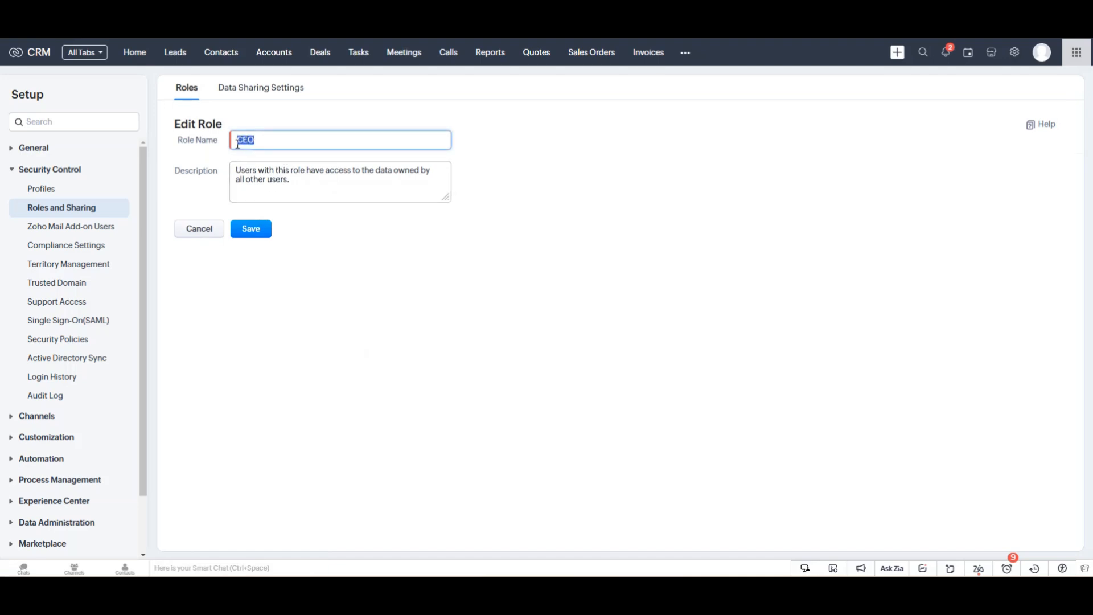
{"action": "left_click", "coordinate": [310, 186]}
{"action": "left_click_drag", "start_coordinate": [320, 185], "coordinate": [232, 172]}
{"action": "left_click", "coordinate": [315, 187]}
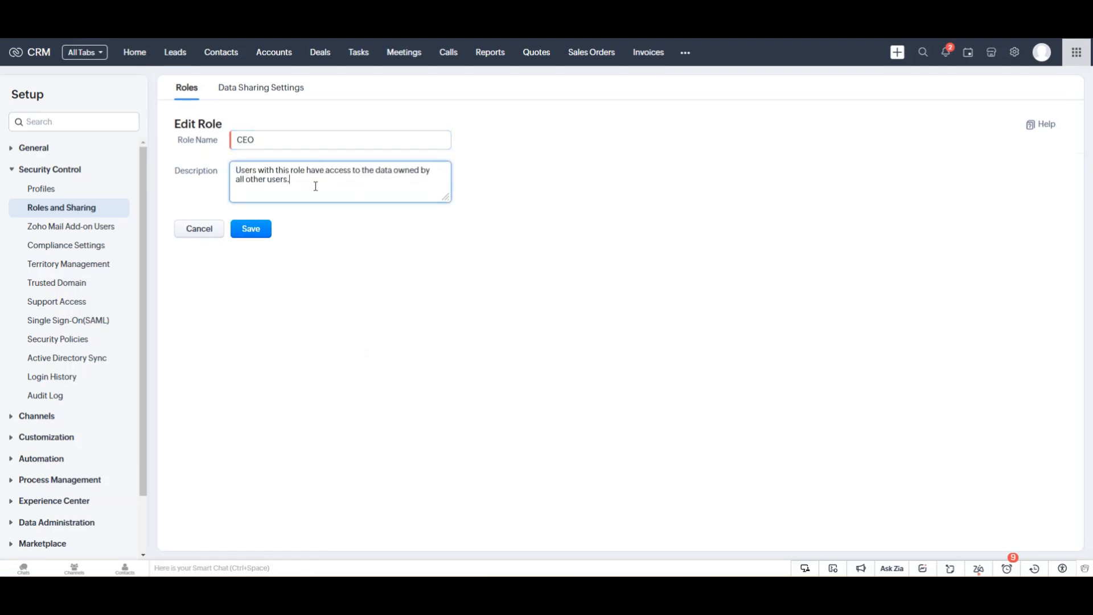
{"action": "left_click", "coordinate": [254, 231]}
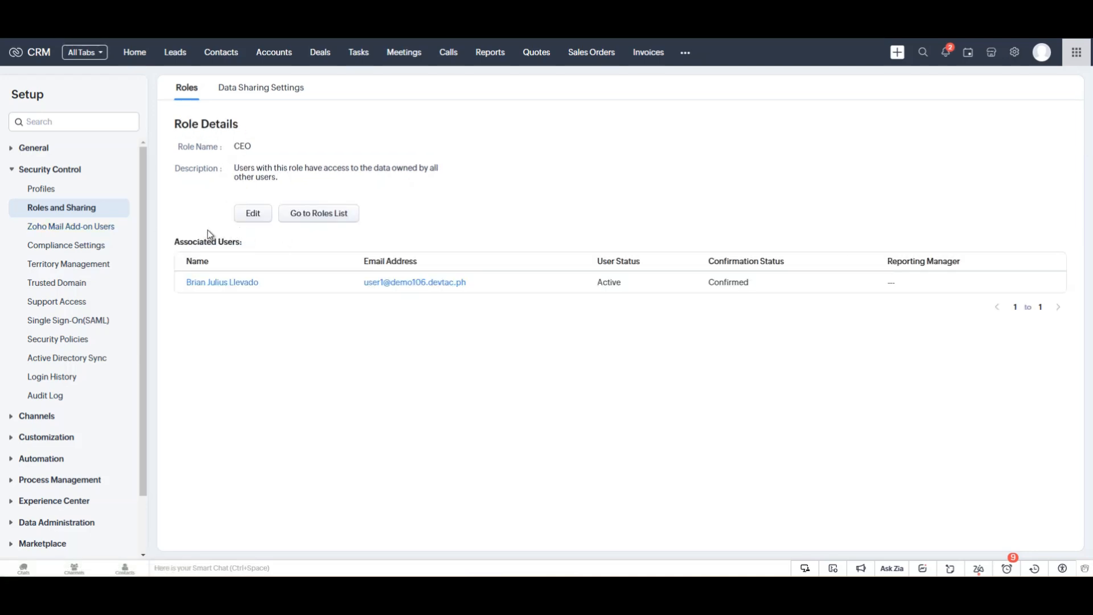
- Return to Setup and open the permissions of the Standard profile under Security Control
{"action": "left_click", "coordinate": [1014, 52]}
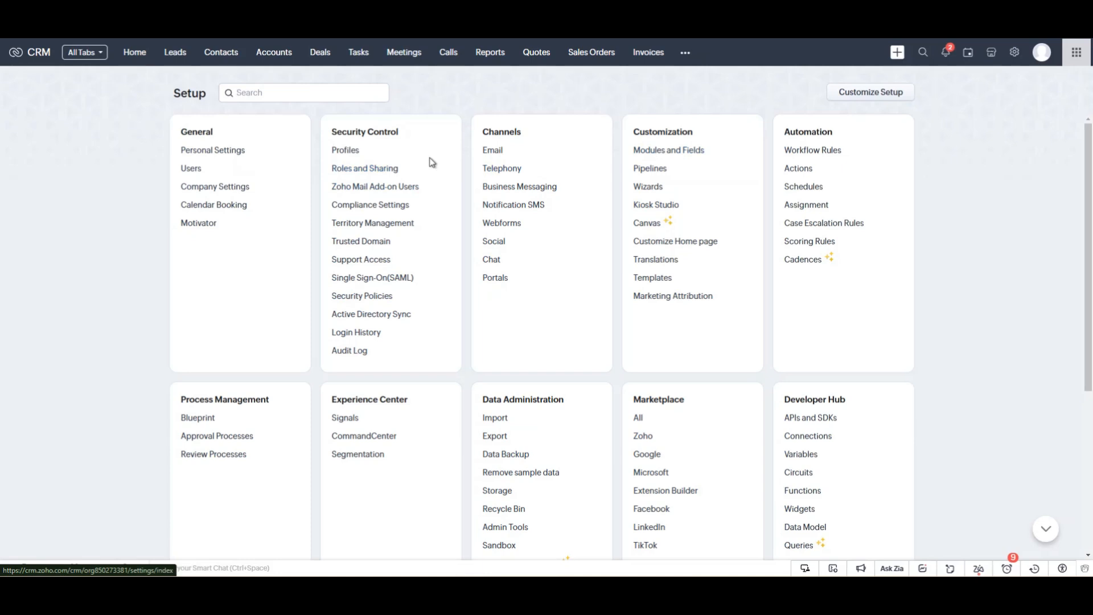
{"action": "left_click_drag", "start_coordinate": [338, 132], "coordinate": [425, 136]}
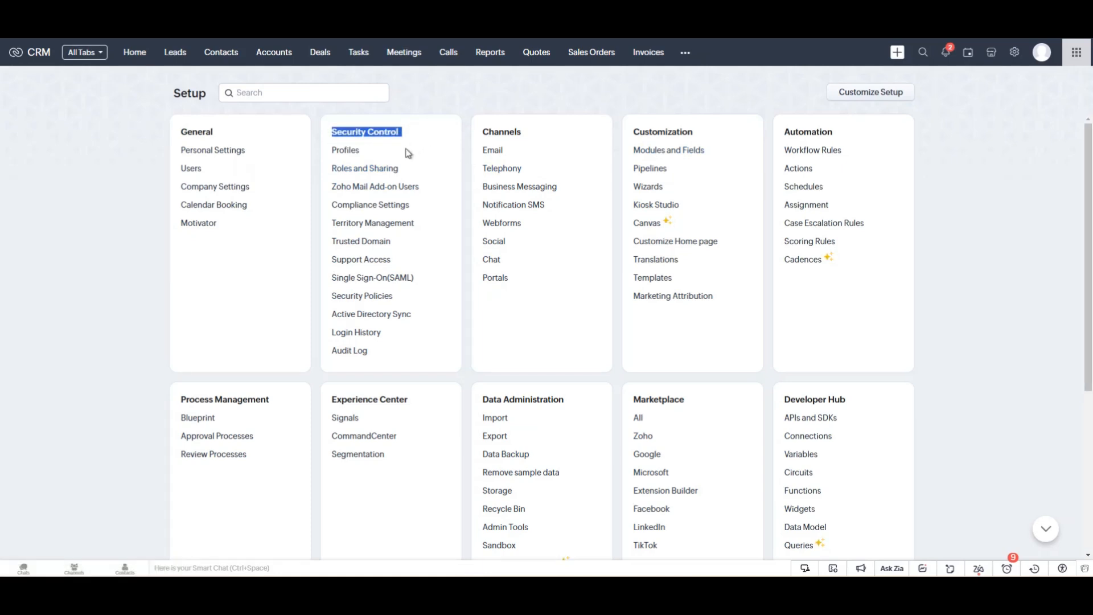
{"action": "left_click", "coordinate": [338, 151]}
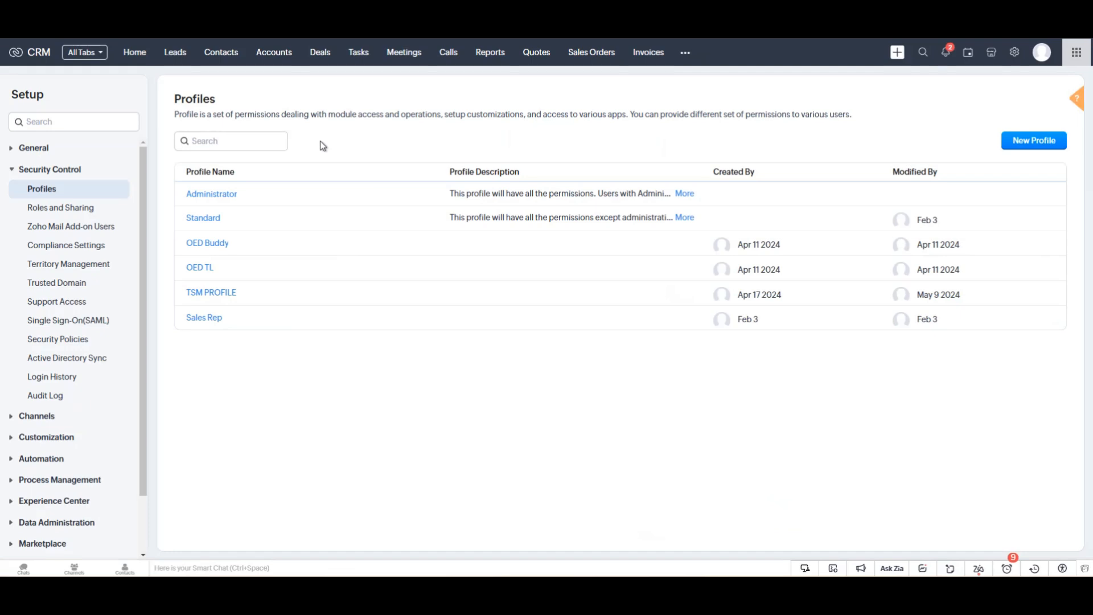
{"action": "left_click", "coordinate": [205, 222]}
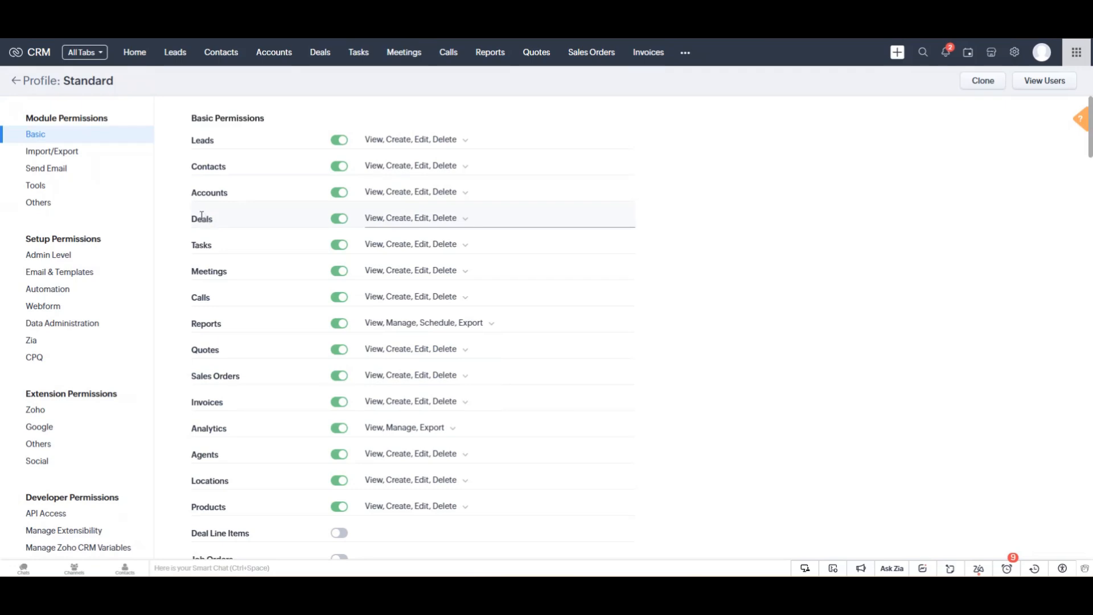
- Restrict the Standard profile's Leads permissions to View by removing Create, Edit and Delete
{"action": "left_click", "coordinate": [467, 144]}
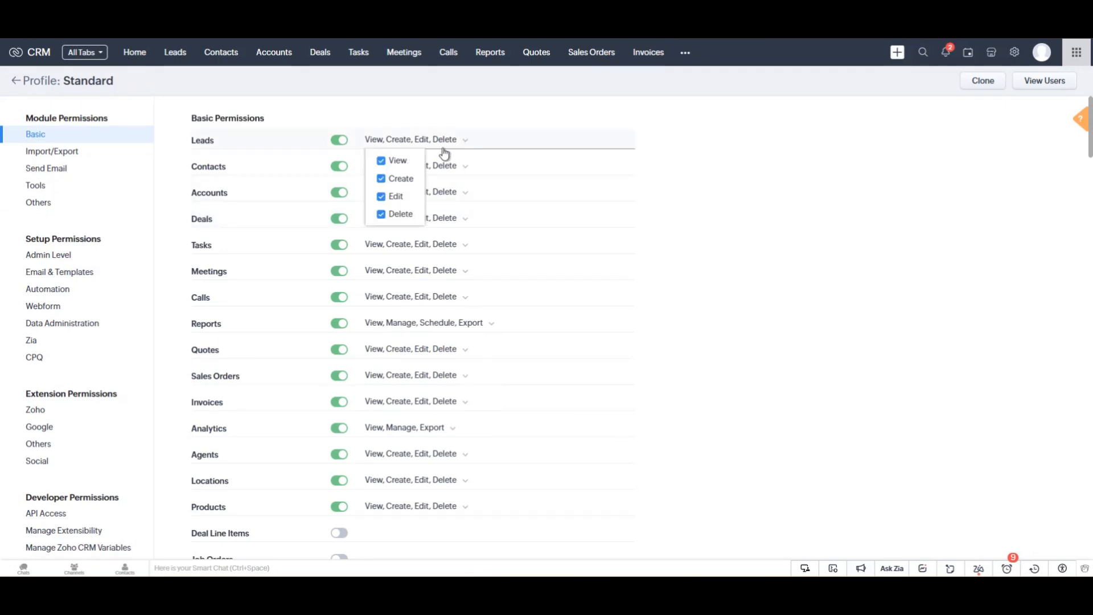
{"action": "left_click", "coordinate": [381, 179]}
{"action": "left_click", "coordinate": [383, 197]}
{"action": "left_click", "coordinate": [382, 215]}
{"action": "left_click", "coordinate": [477, 119]}
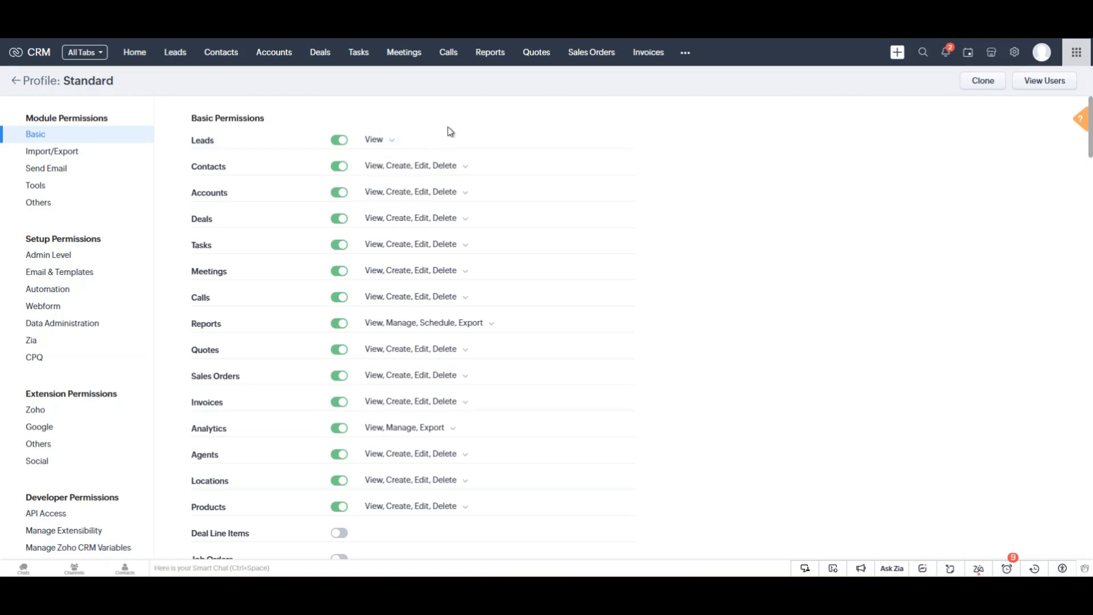
- Grant the Create, Edit and Delete permissions for Leads again in the Standard profile
{"action": "left_click", "coordinate": [397, 147]}
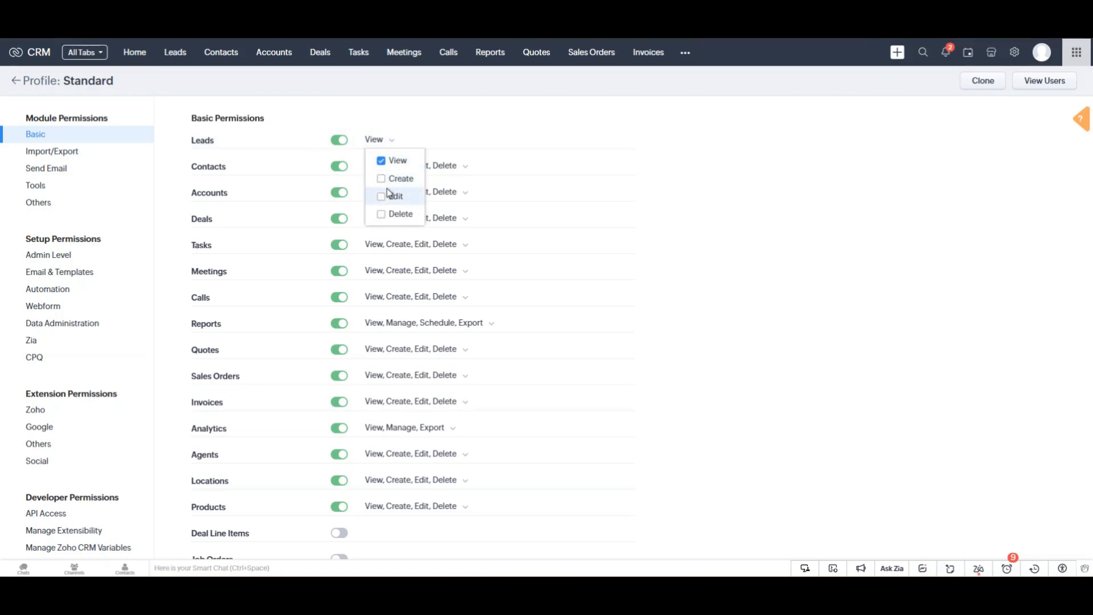
{"action": "left_click", "coordinate": [381, 178]}
{"action": "left_click", "coordinate": [382, 197]}
{"action": "left_click", "coordinate": [381, 214]}
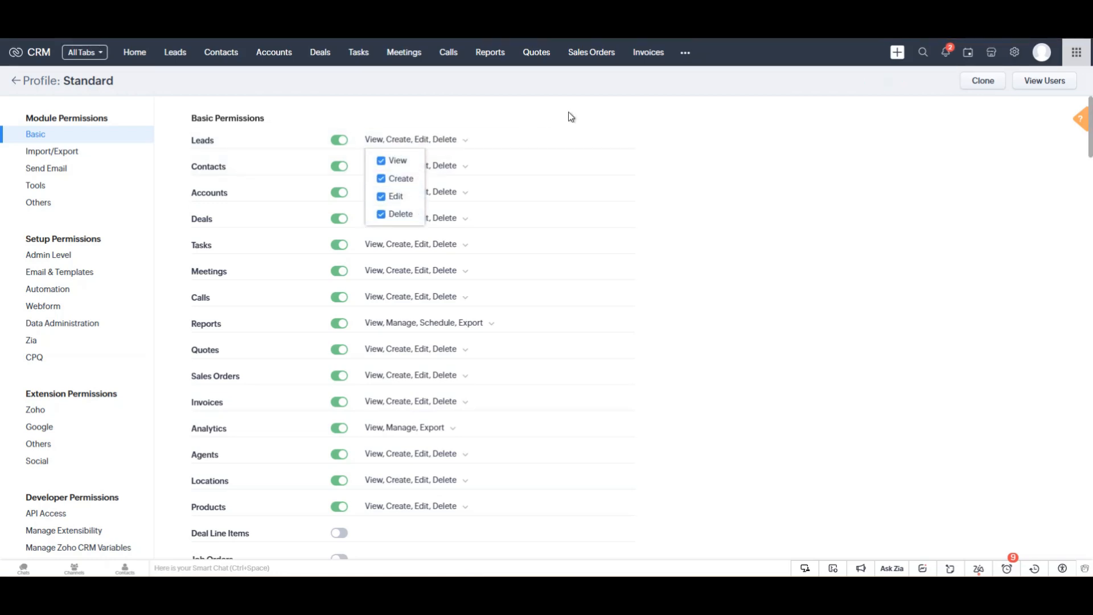
{"action": "left_click", "coordinate": [569, 114]}
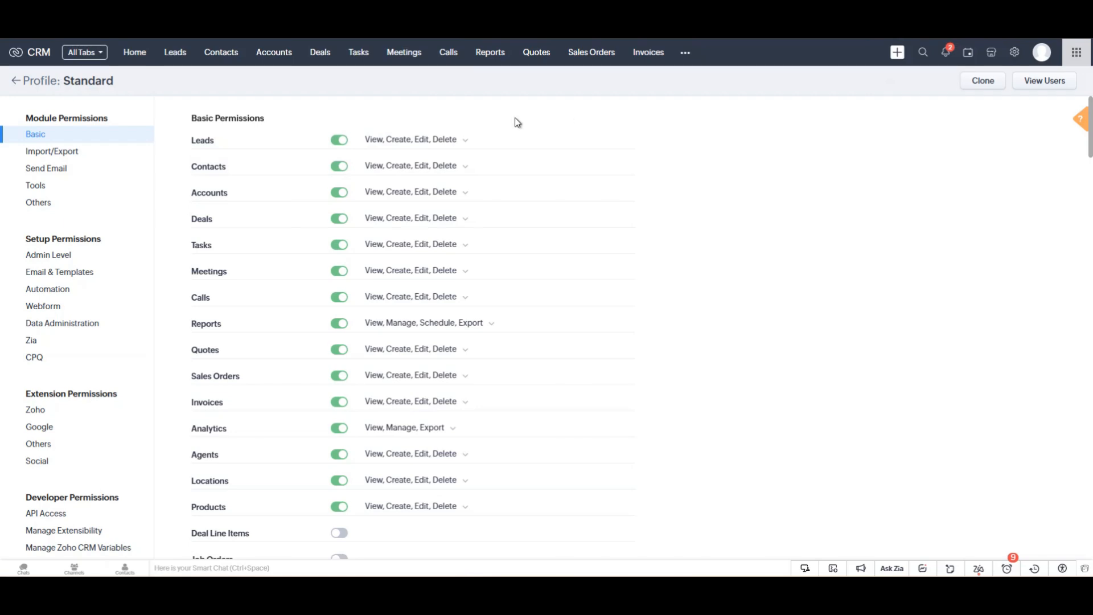
- Turn off the Reports and Calls permissions for the Standard profile and leave the profile page
{"action": "left_click", "coordinate": [339, 324]}
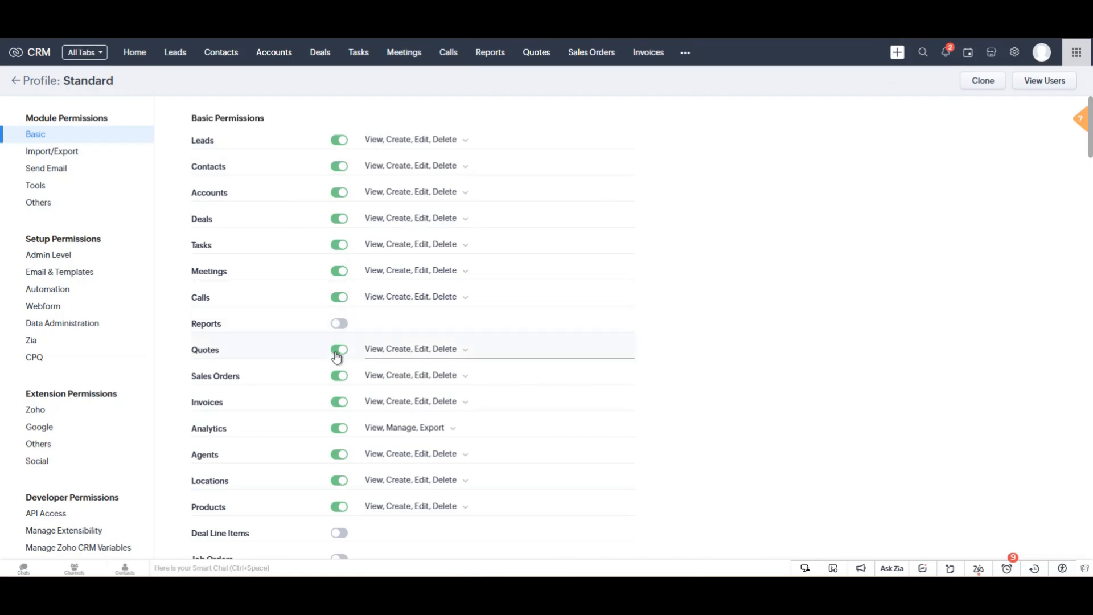
{"action": "left_click", "coordinate": [339, 297]}
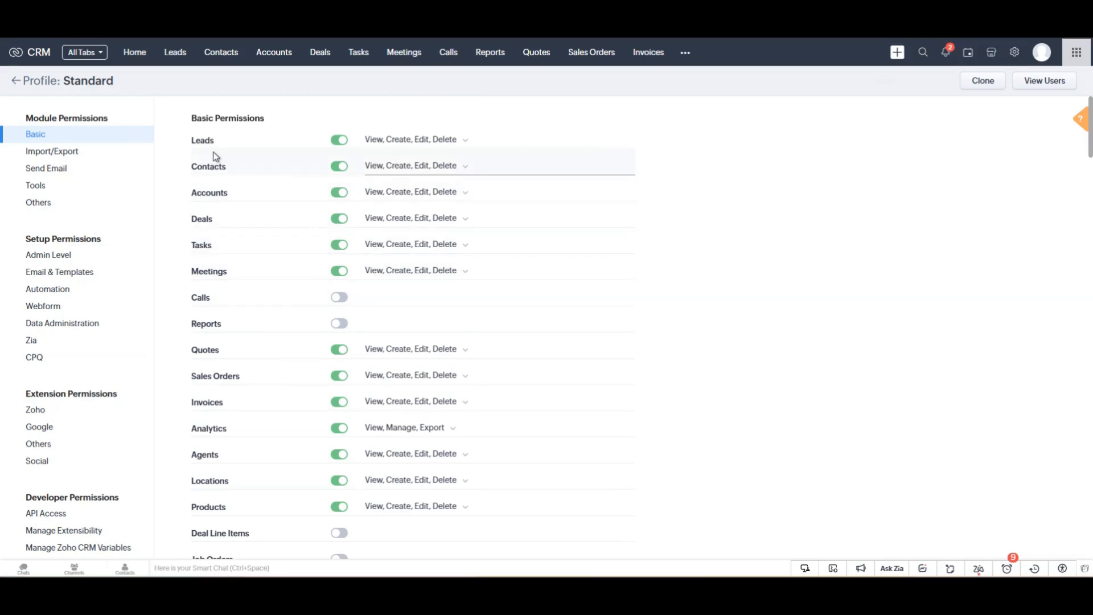
{"action": "left_click", "coordinate": [16, 81]}
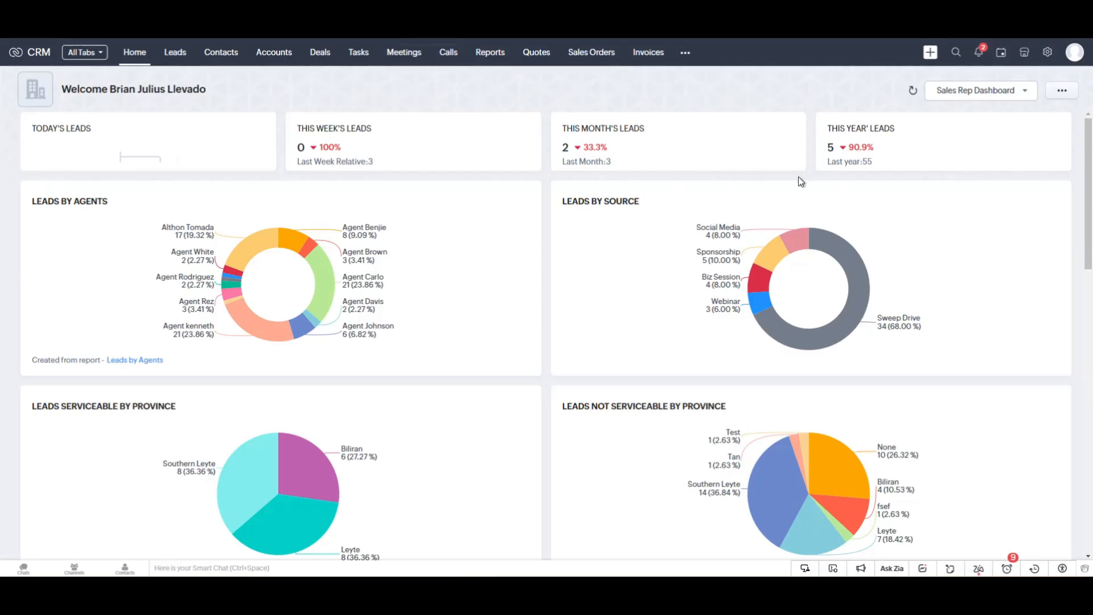
- From the Automation settings in Setup, create an assignment rule for the Leads module named Industry Lead Distribution
{"action": "left_click", "coordinate": [1047, 52]}
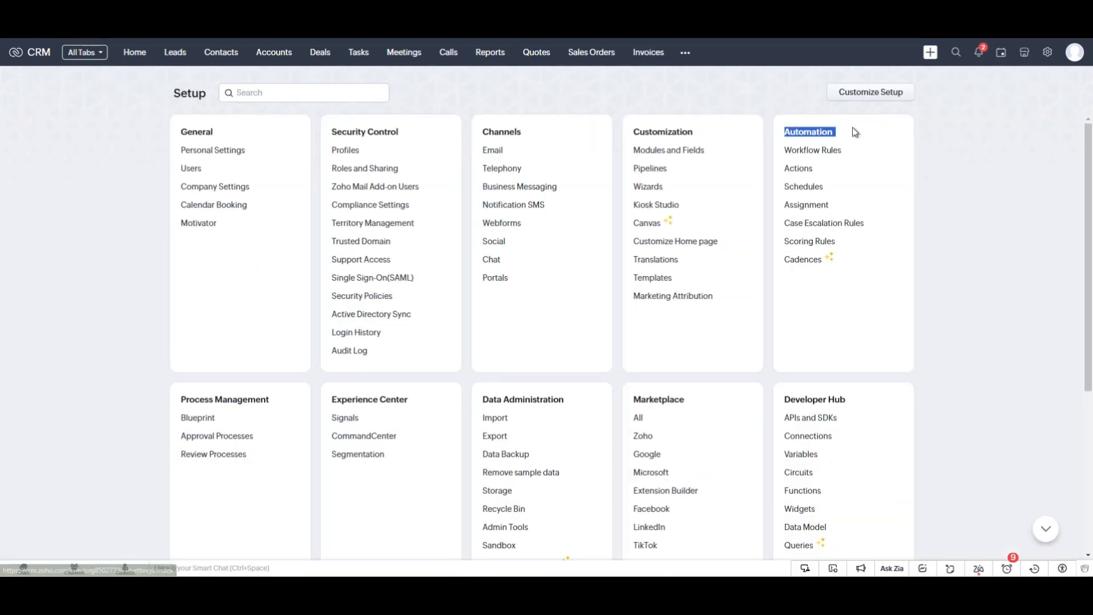
{"action": "left_click", "coordinate": [803, 206]}
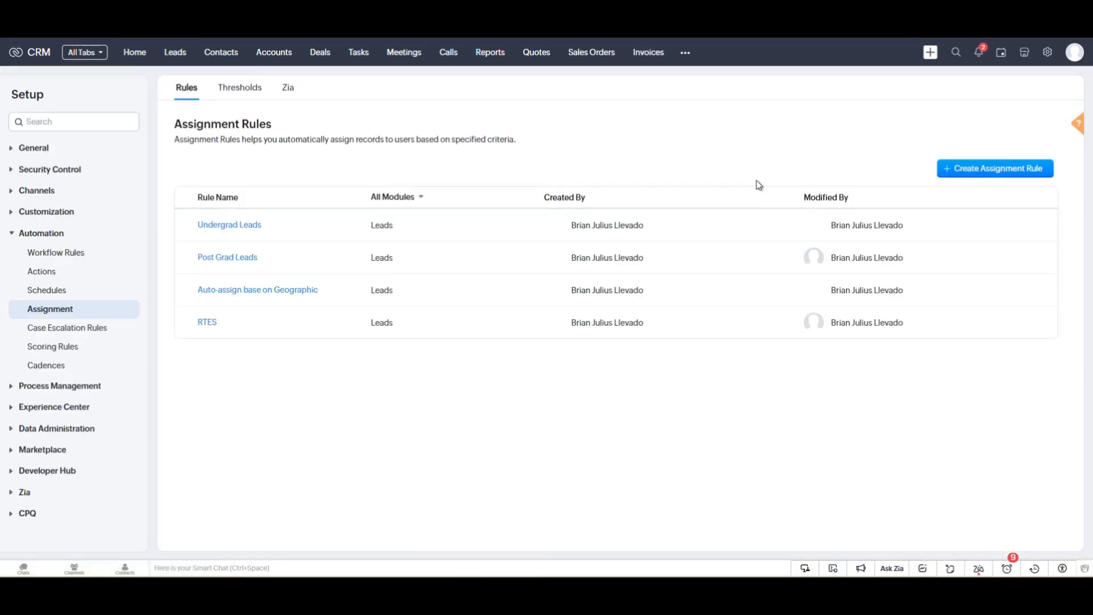
{"action": "left_click", "coordinate": [983, 172]}
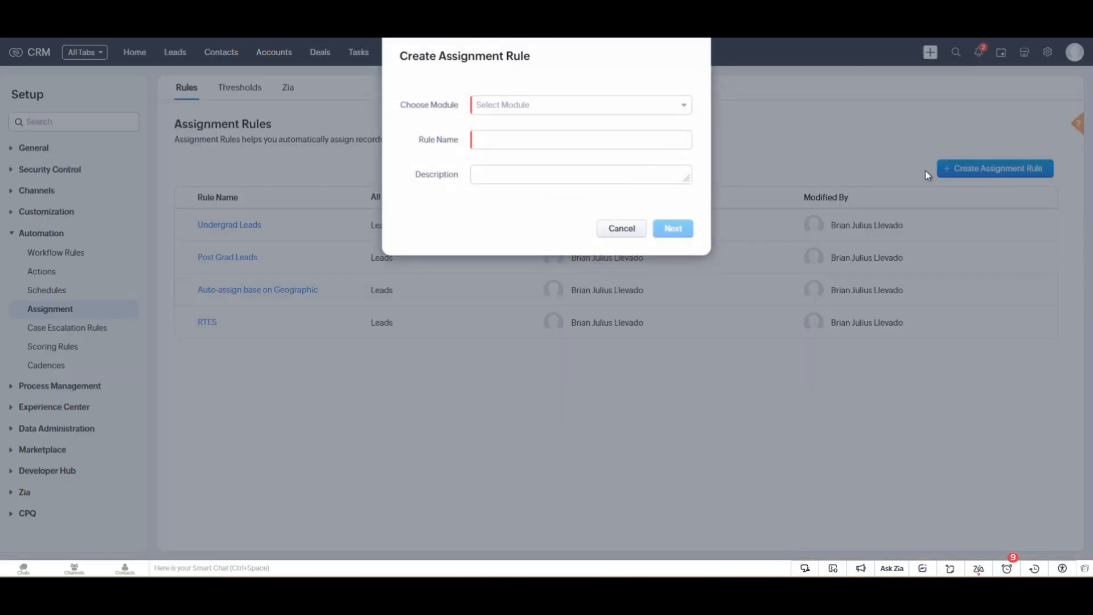
{"action": "left_click", "coordinate": [529, 109]}
{"action": "left_click", "coordinate": [522, 157]}
{"action": "left_click", "coordinate": [531, 145]}
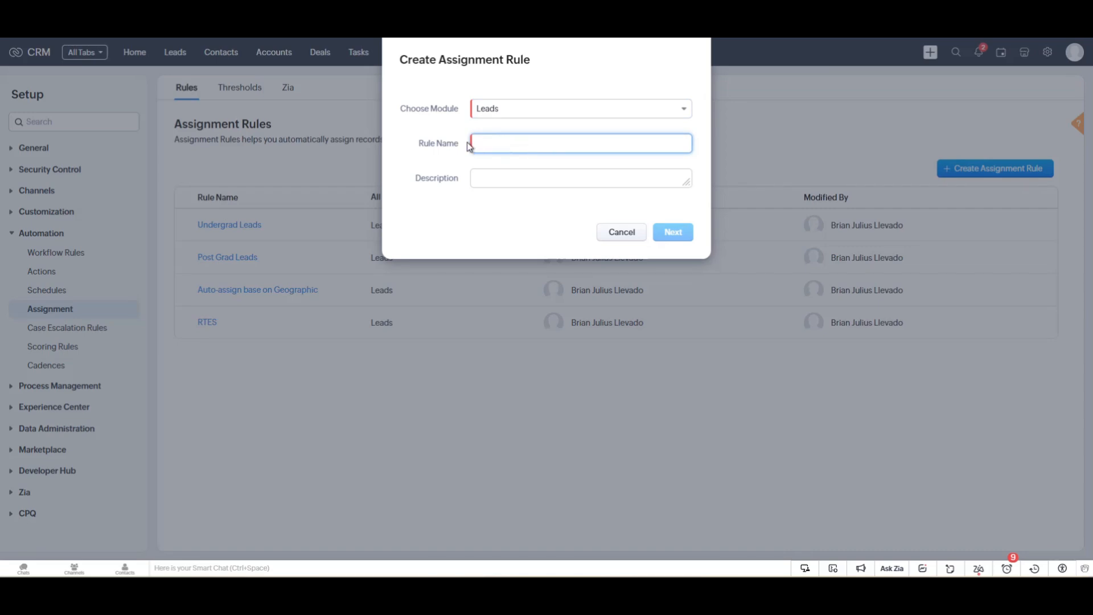
{"action": "type", "text": "Industry Lead Distribution"}
{"action": "left_click", "coordinate": [687, 239]}
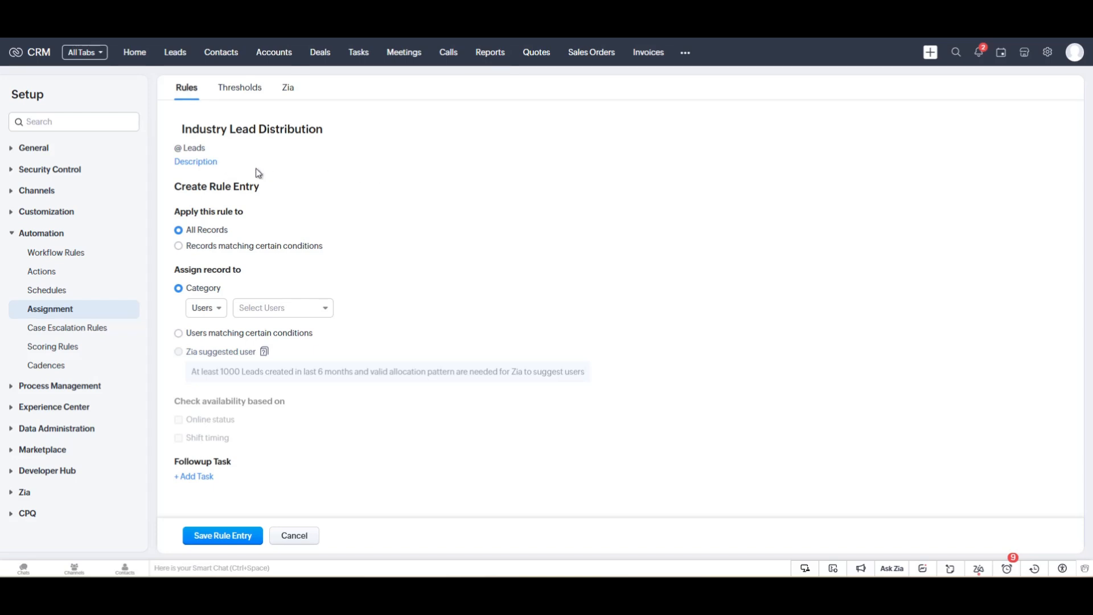
- Apply the rule only to records matching the condition Industry is SERVICE PROVIDER
{"action": "left_click_drag", "start_coordinate": [191, 208], "coordinate": [211, 230]}
{"action": "left_click", "coordinate": [204, 251]}
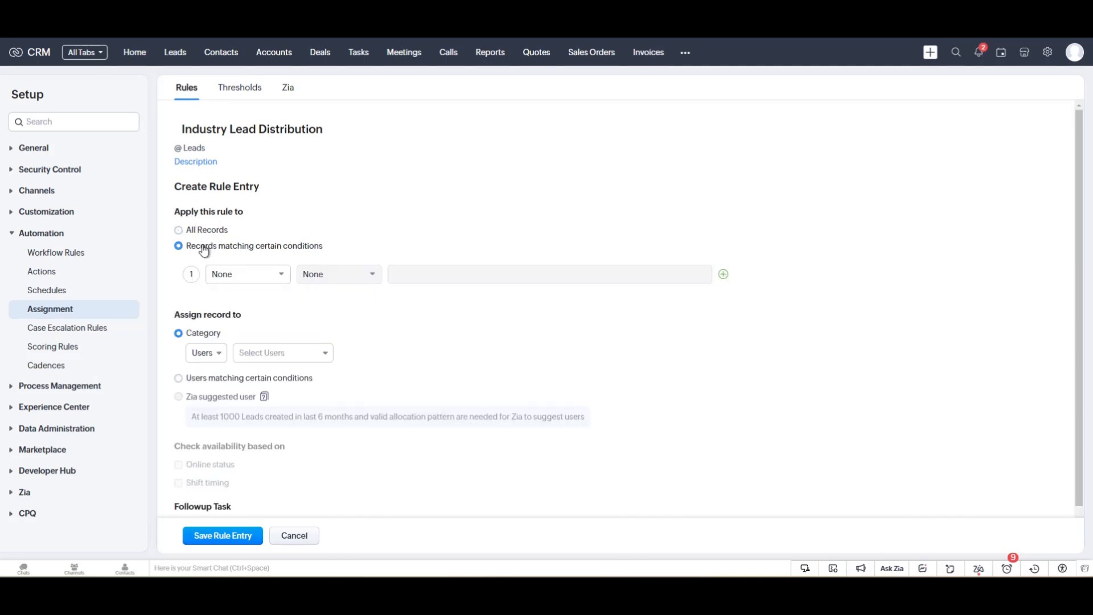
{"action": "left_click", "coordinate": [263, 276]}
{"action": "scroll", "coordinate": [264, 322], "scroll_direction": "down", "scroll_amount": 2}
{"action": "type", "text": "indu"}
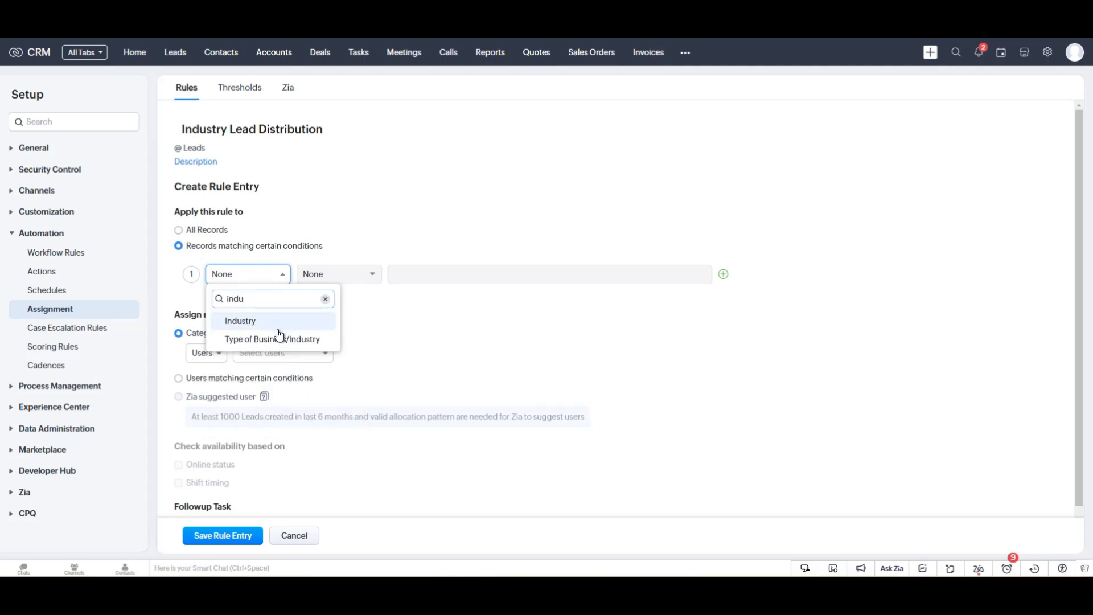
{"action": "left_click", "coordinate": [279, 328]}
{"action": "left_click", "coordinate": [373, 275]}
{"action": "left_click", "coordinate": [353, 320]}
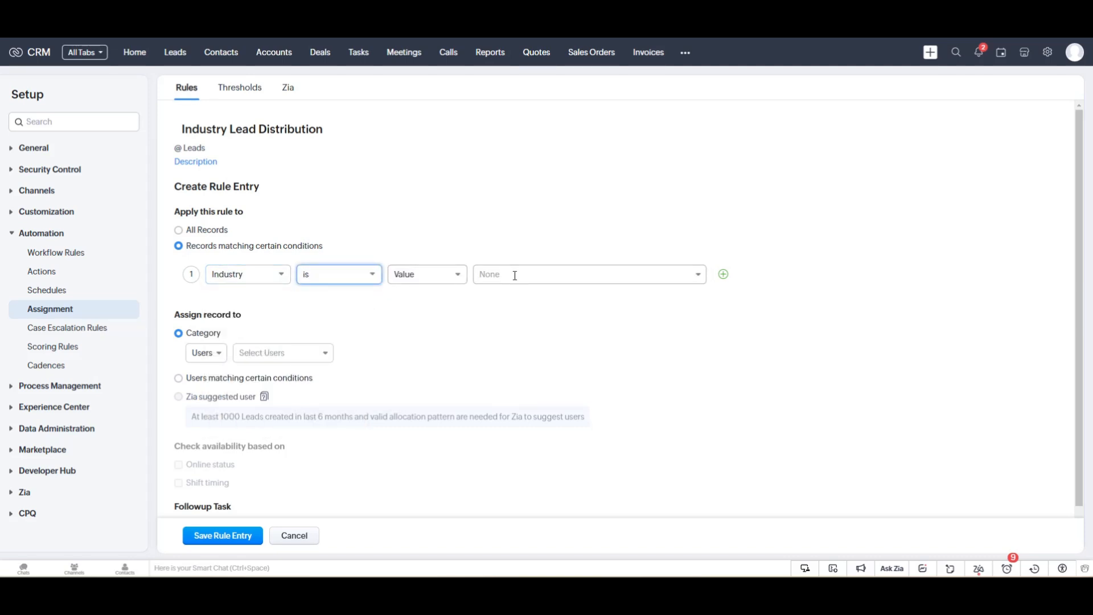
{"action": "left_click", "coordinate": [509, 275]}
{"action": "left_click", "coordinate": [519, 298]}
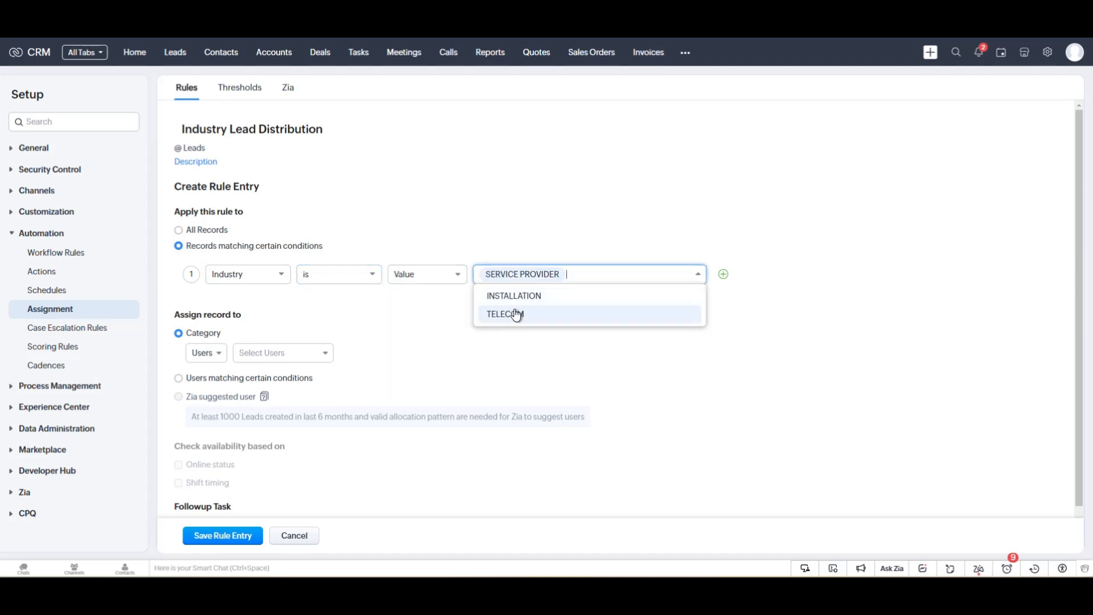
{"action": "left_click", "coordinate": [525, 370]}
- Try the other assignee categories for the rule entry and switch back to Users
{"action": "scroll", "coordinate": [480, 358], "scroll_direction": "down", "scroll_amount": 2}
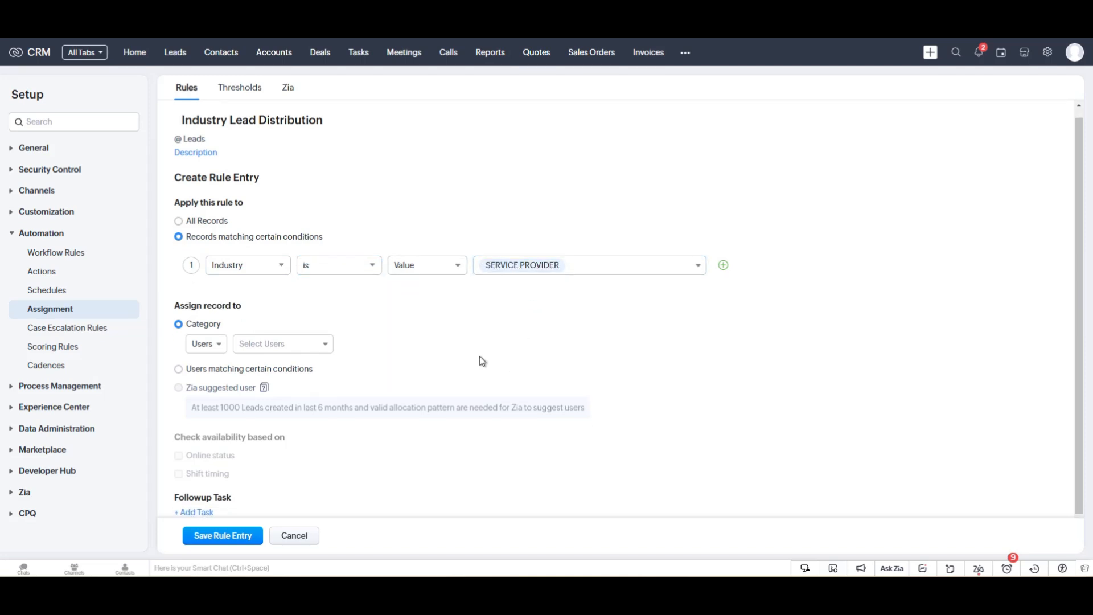
{"action": "left_click_drag", "start_coordinate": [177, 280], "coordinate": [267, 279]}
{"action": "left_click", "coordinate": [268, 279]}
{"action": "left_click_drag", "start_coordinate": [170, 277], "coordinate": [210, 275]}
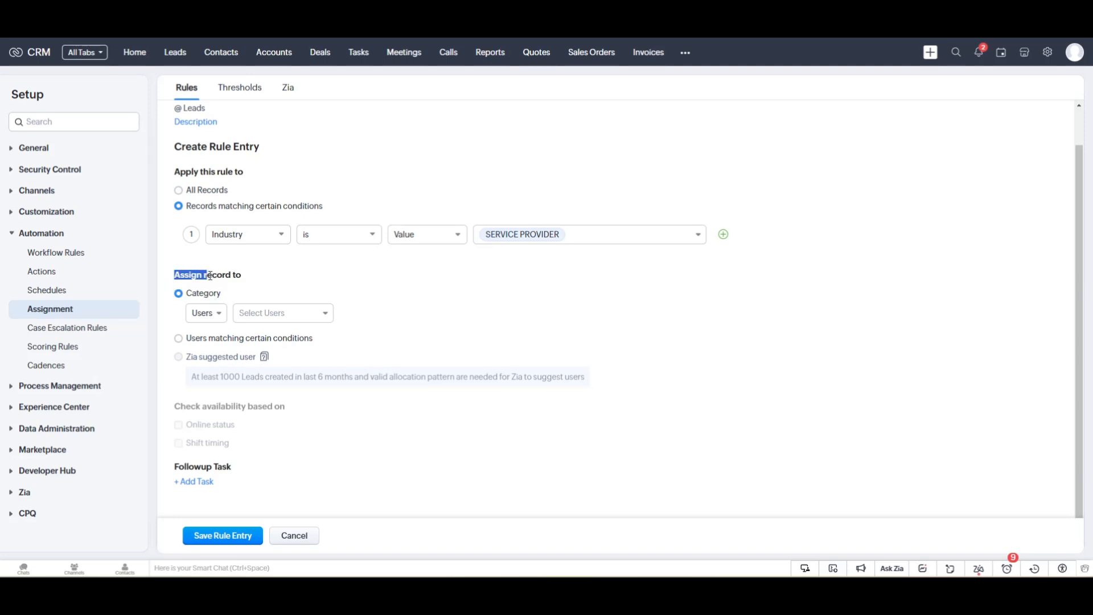
{"action": "left_click", "coordinate": [270, 280]}
{"action": "left_click", "coordinate": [216, 318]}
{"action": "left_click", "coordinate": [220, 351]}
{"action": "left_click", "coordinate": [221, 317]}
{"action": "left_click", "coordinate": [216, 371]}
{"action": "left_click", "coordinate": [212, 314]}
{"action": "left_click", "coordinate": [216, 336]}
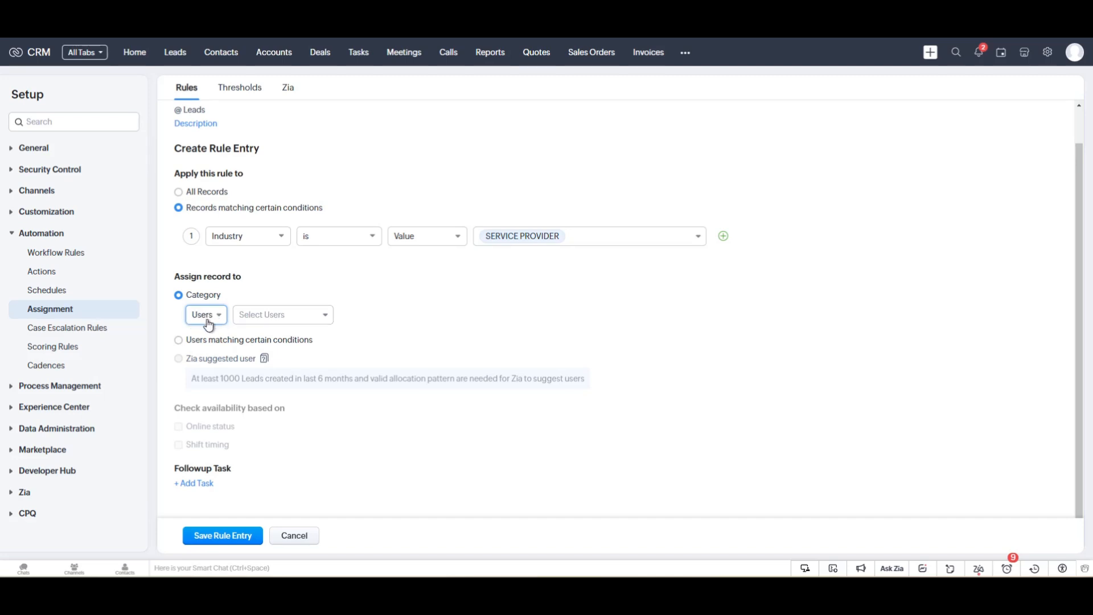
- Assign the matching records to both available users and review the note on the assignment pattern
{"action": "left_click", "coordinate": [322, 314]}
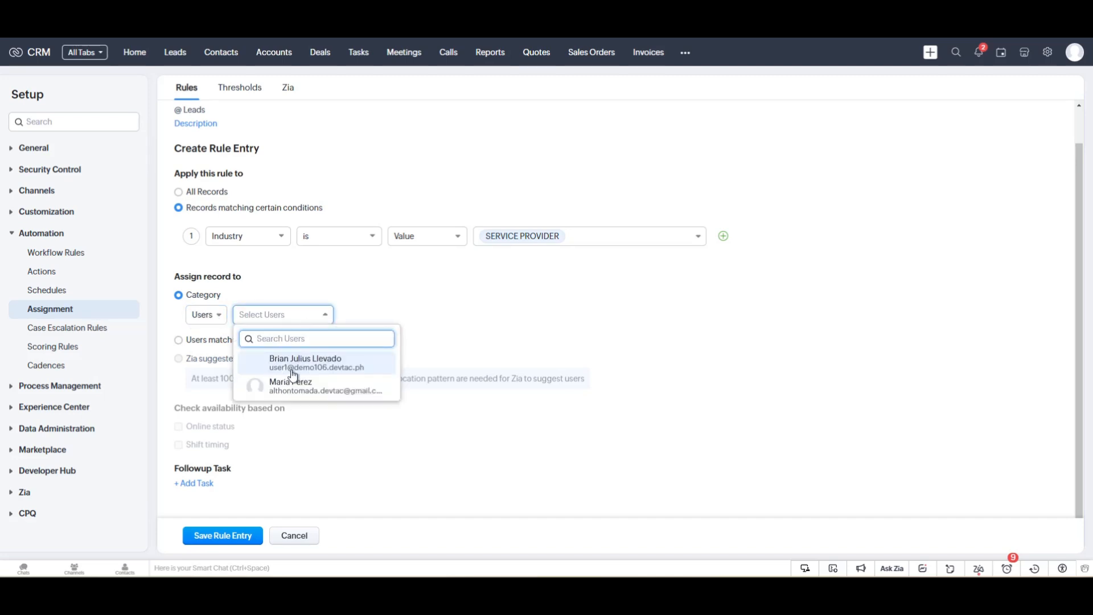
{"action": "left_click", "coordinate": [293, 368]}
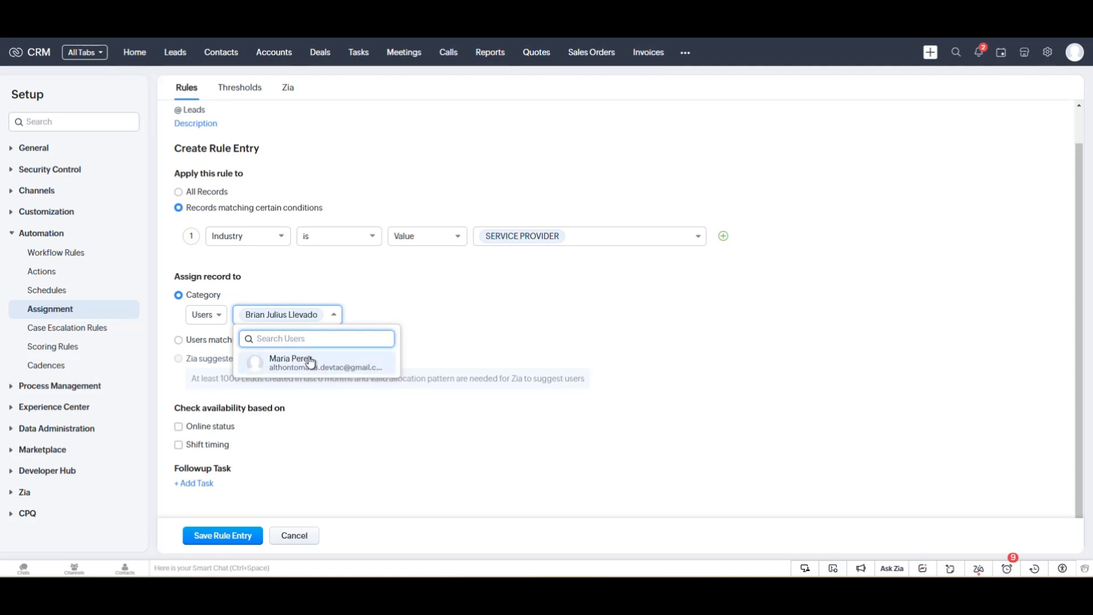
{"action": "left_click", "coordinate": [309, 370]}
{"action": "left_click", "coordinate": [373, 316]}
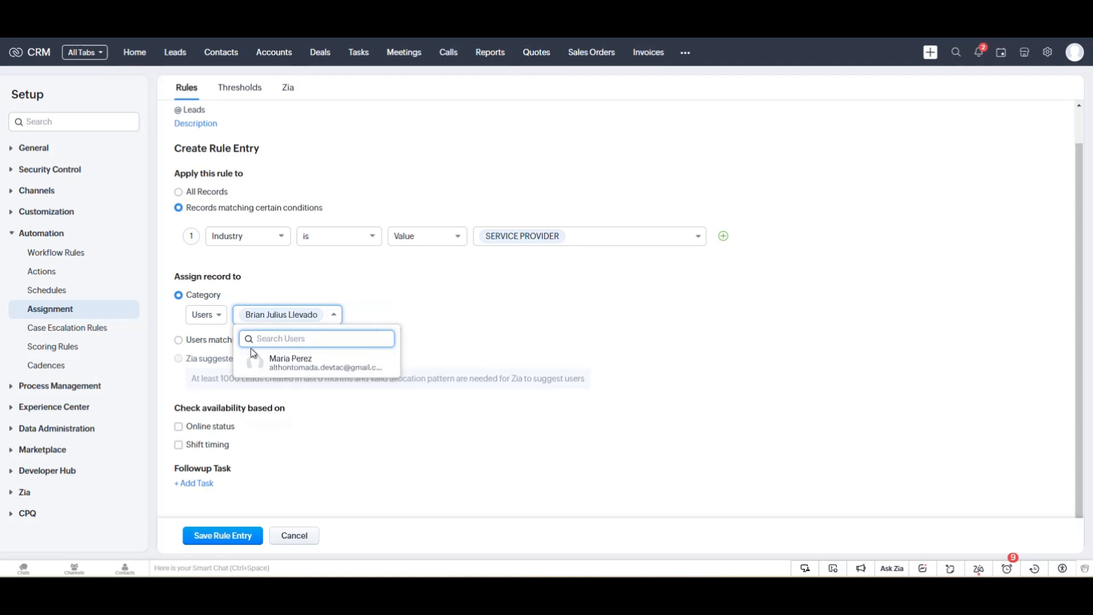
{"action": "left_click", "coordinate": [291, 362]}
{"action": "left_click", "coordinate": [499, 320]}
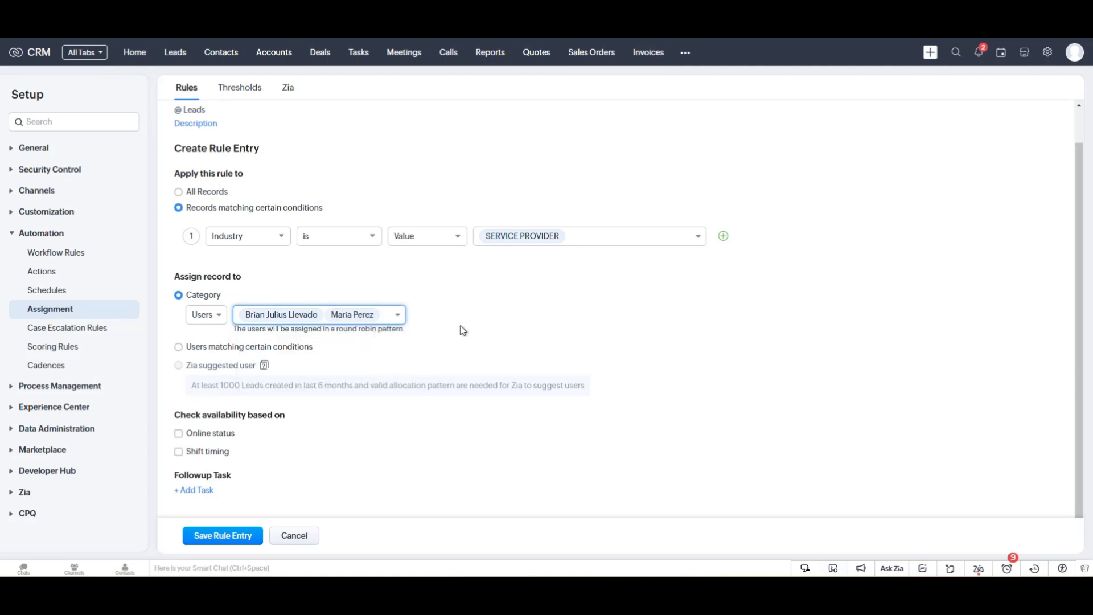
{"action": "left_click_drag", "start_coordinate": [236, 330], "coordinate": [333, 330]}
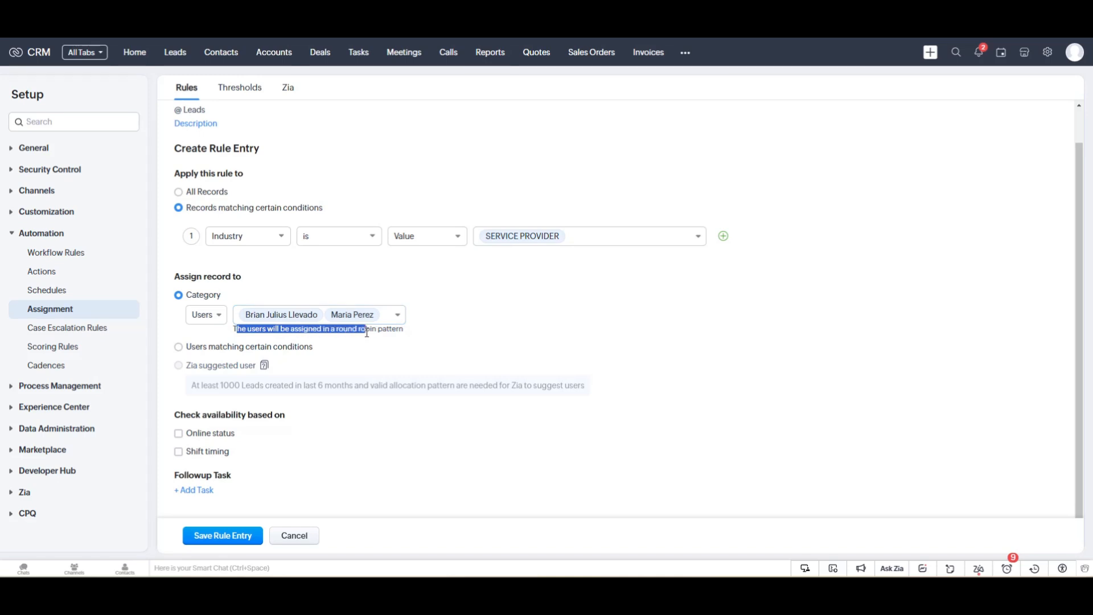
{"action": "left_click", "coordinate": [440, 332]}
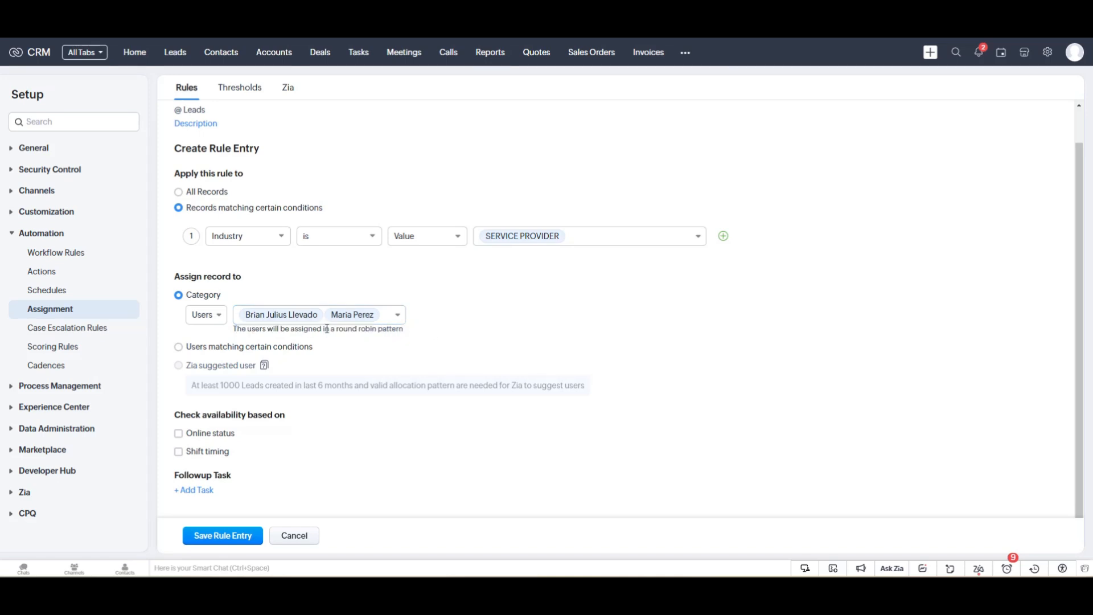
- Try assigning to users matching certain conditions with fields such as Country and Email, and return to the Category option
{"action": "left_click", "coordinate": [179, 347]}
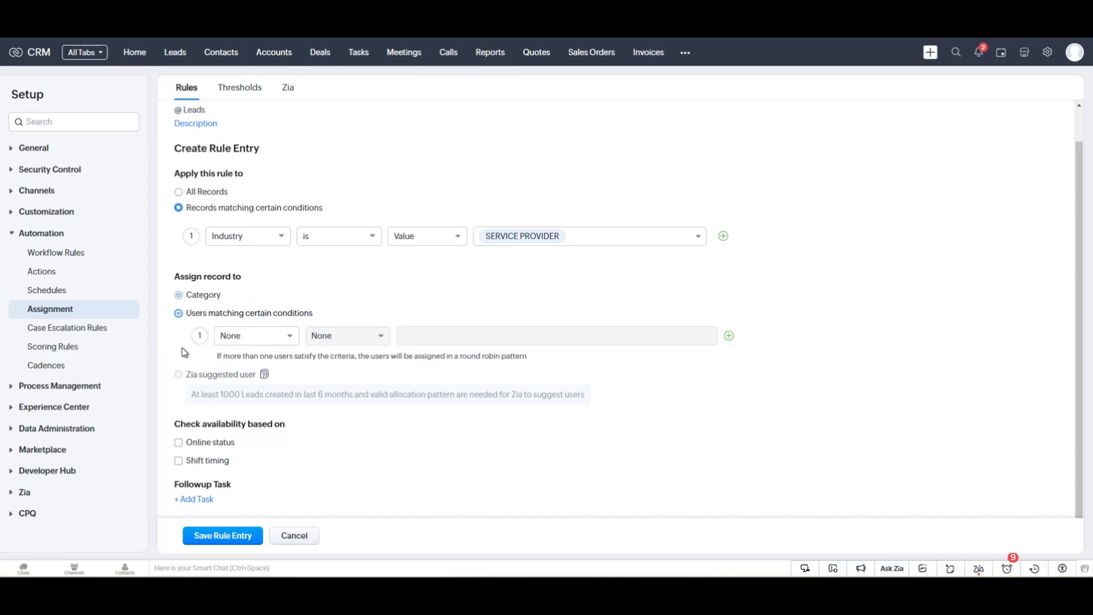
{"action": "left_click", "coordinate": [278, 337]}
{"action": "scroll", "coordinate": [263, 412], "scroll_direction": "down", "scroll_amount": 2}
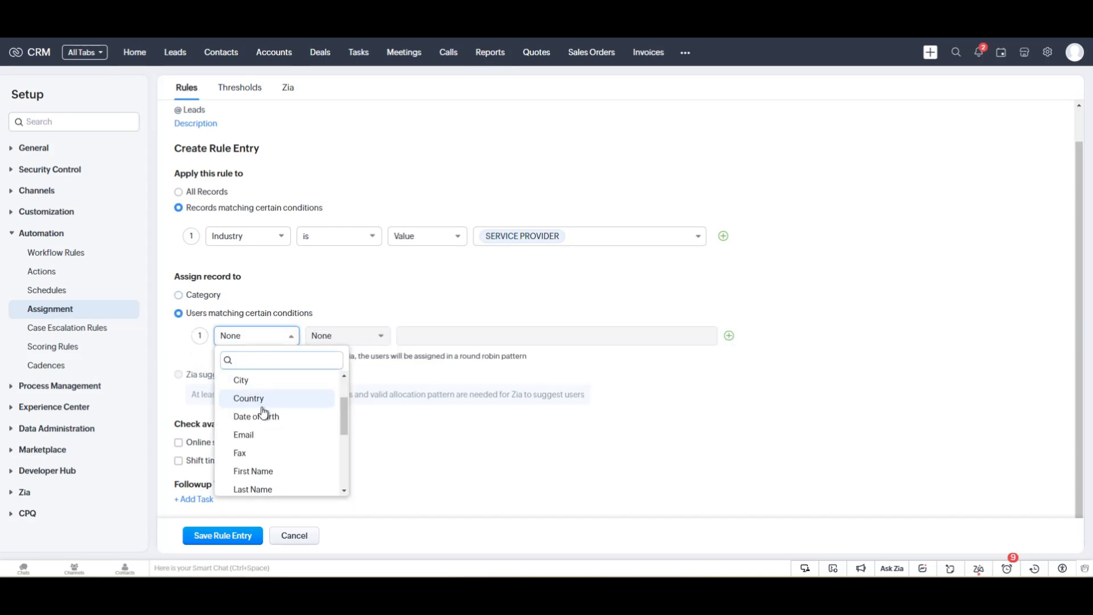
{"action": "left_click", "coordinate": [262, 397]}
{"action": "left_click", "coordinate": [349, 338]}
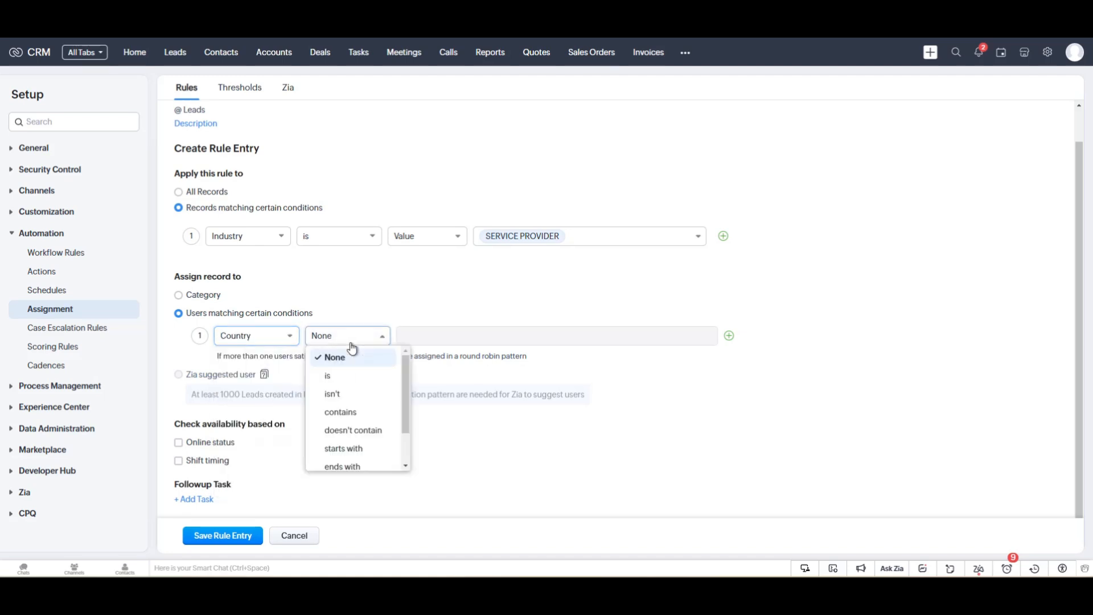
{"action": "left_click", "coordinate": [348, 376]}
{"action": "left_click", "coordinate": [268, 341]}
{"action": "scroll", "coordinate": [276, 418], "scroll_direction": "down", "scroll_amount": 2}
{"action": "left_click", "coordinate": [265, 378]}
{"action": "left_click", "coordinate": [270, 336]}
{"action": "scroll", "coordinate": [272, 460], "scroll_direction": "down", "scroll_amount": 3}
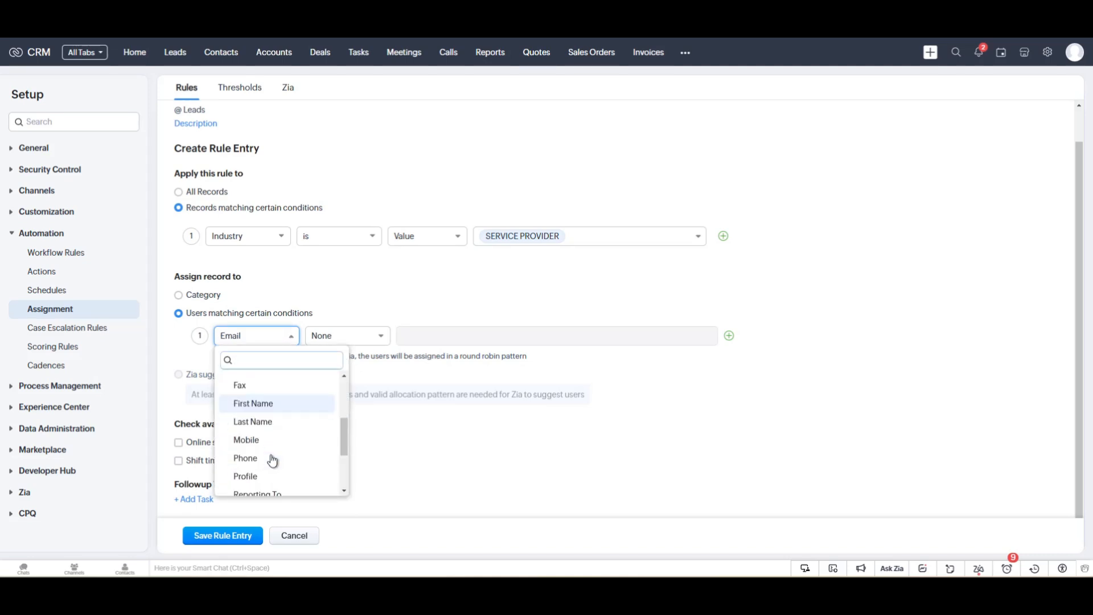
{"action": "scroll", "coordinate": [272, 459], "scroll_direction": "down", "scroll_amount": 2}
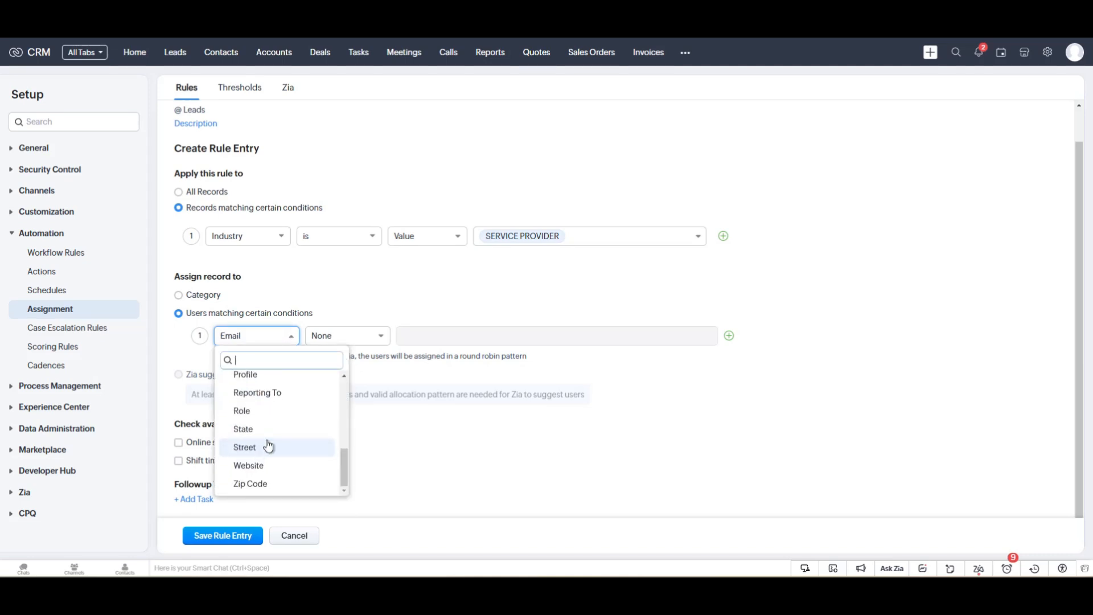
{"action": "left_click", "coordinate": [259, 483]}
{"action": "left_click", "coordinate": [203, 295]}
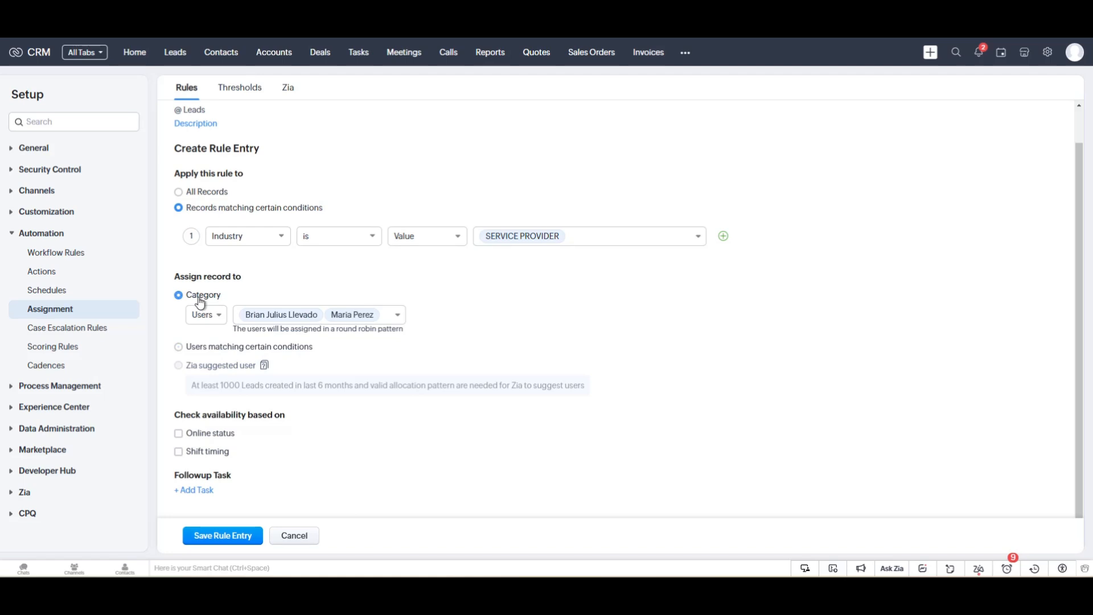
- Toggle the Online status option of the availability check and save the rule entry
{"action": "scroll", "coordinate": [194, 432], "scroll_direction": "down", "scroll_amount": 1}
{"action": "left_click_drag", "start_coordinate": [175, 408], "coordinate": [278, 405]}
{"action": "left_click", "coordinate": [301, 407]}
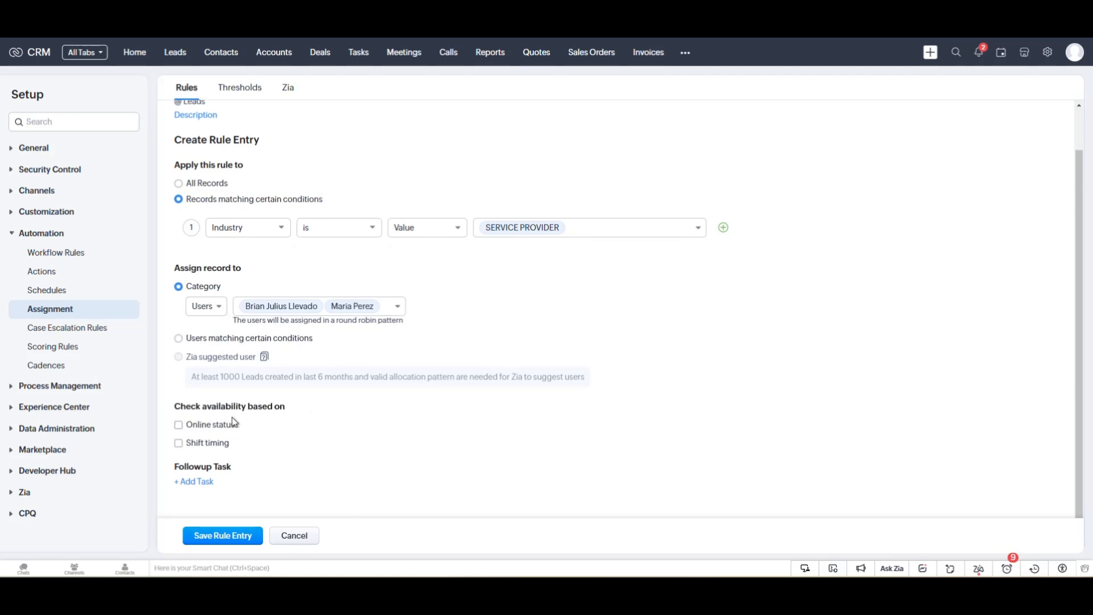
{"action": "left_click", "coordinate": [190, 428]}
{"action": "left_click", "coordinate": [196, 429]}
{"action": "left_click", "coordinate": [210, 428]}
{"action": "left_click", "coordinate": [228, 538]}
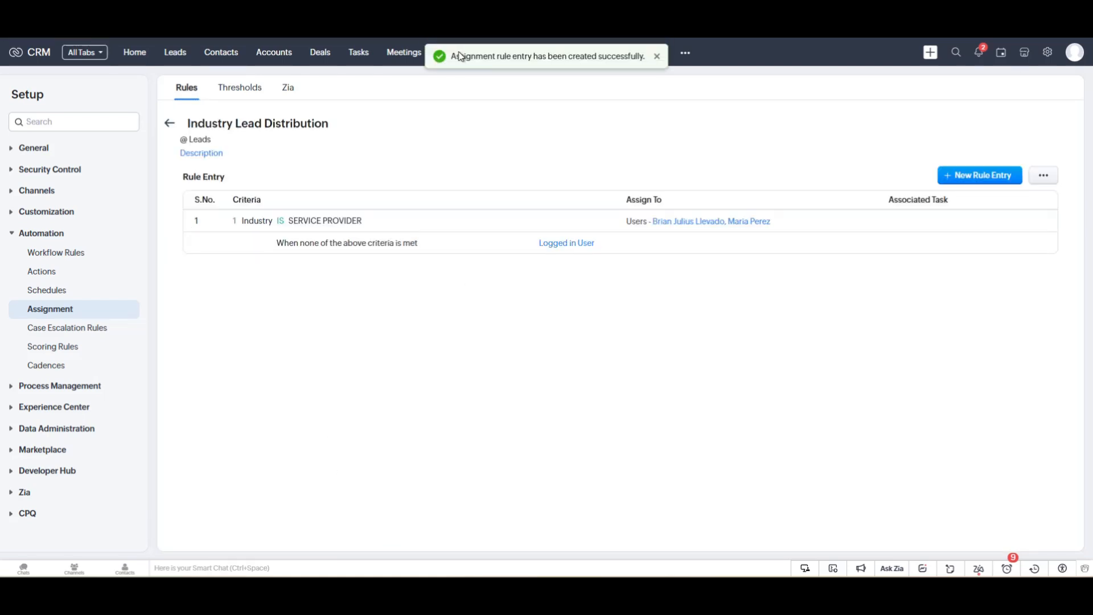
- Leave the Industry Lead Distribution rule and return to the list of assignment rules
{"action": "left_click_drag", "start_coordinate": [460, 56], "coordinate": [555, 144]}
{"action": "left_click", "coordinate": [366, 313]}
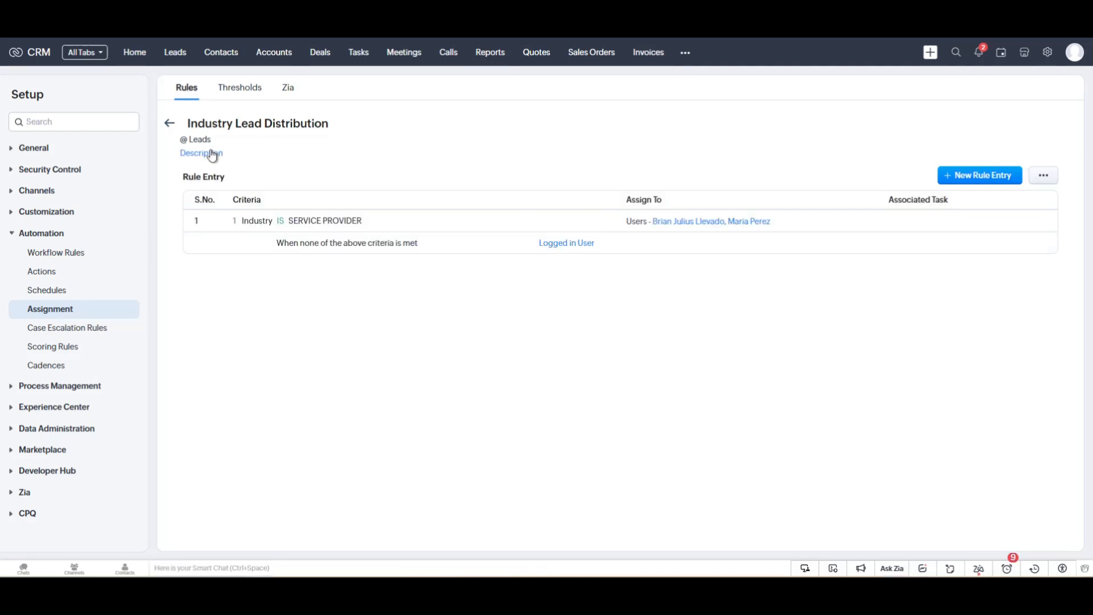
{"action": "left_click", "coordinate": [170, 124]}
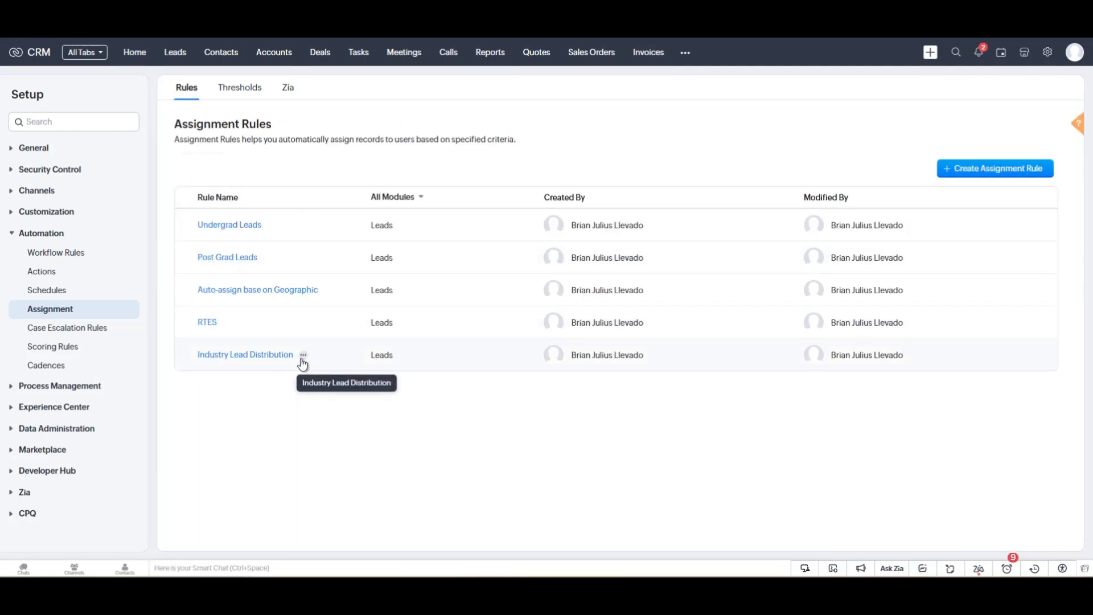